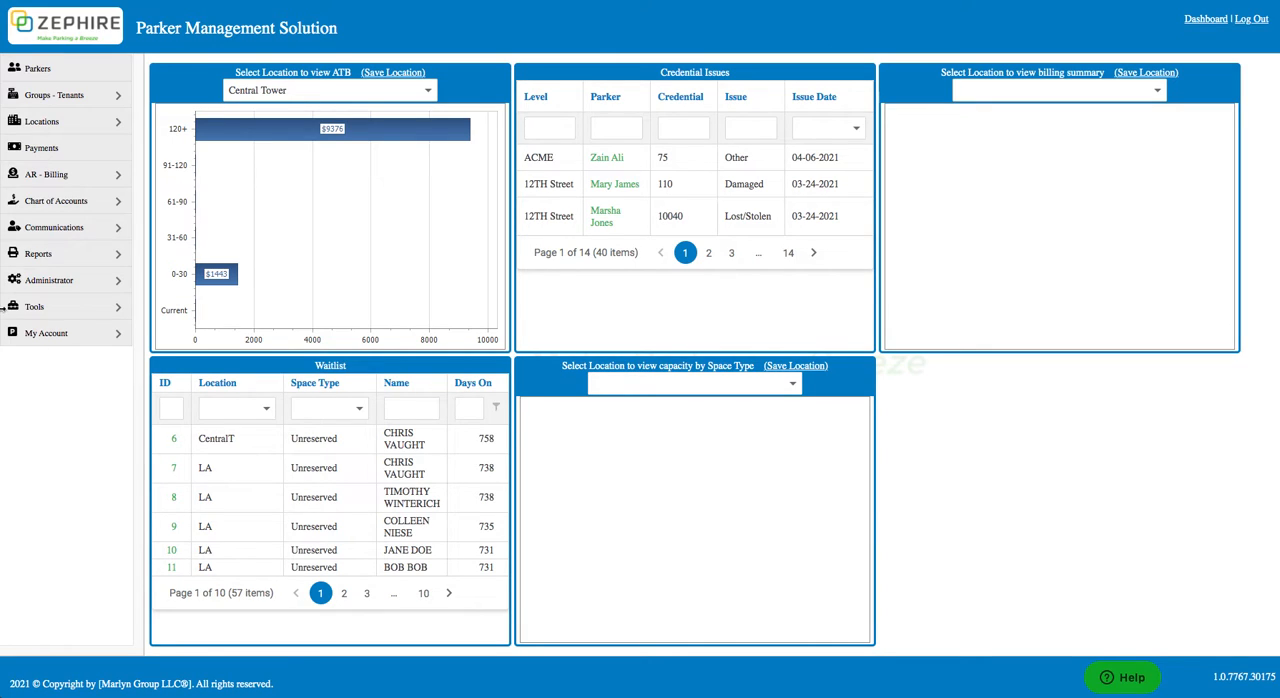
# Step: Open Invoicing under AR - Billing and load the pending charges for the Central Tower location
pyautogui.click(56, 174)
pyautogui.click(62, 200)
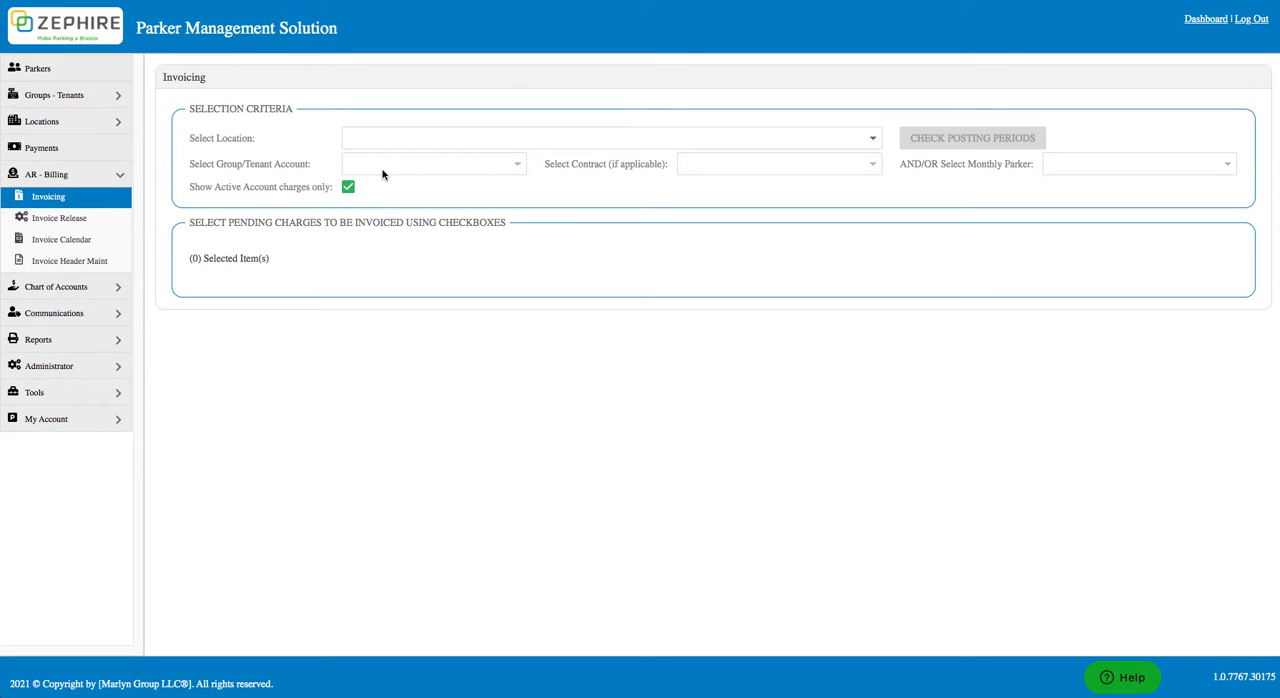
pyautogui.click(403, 137)
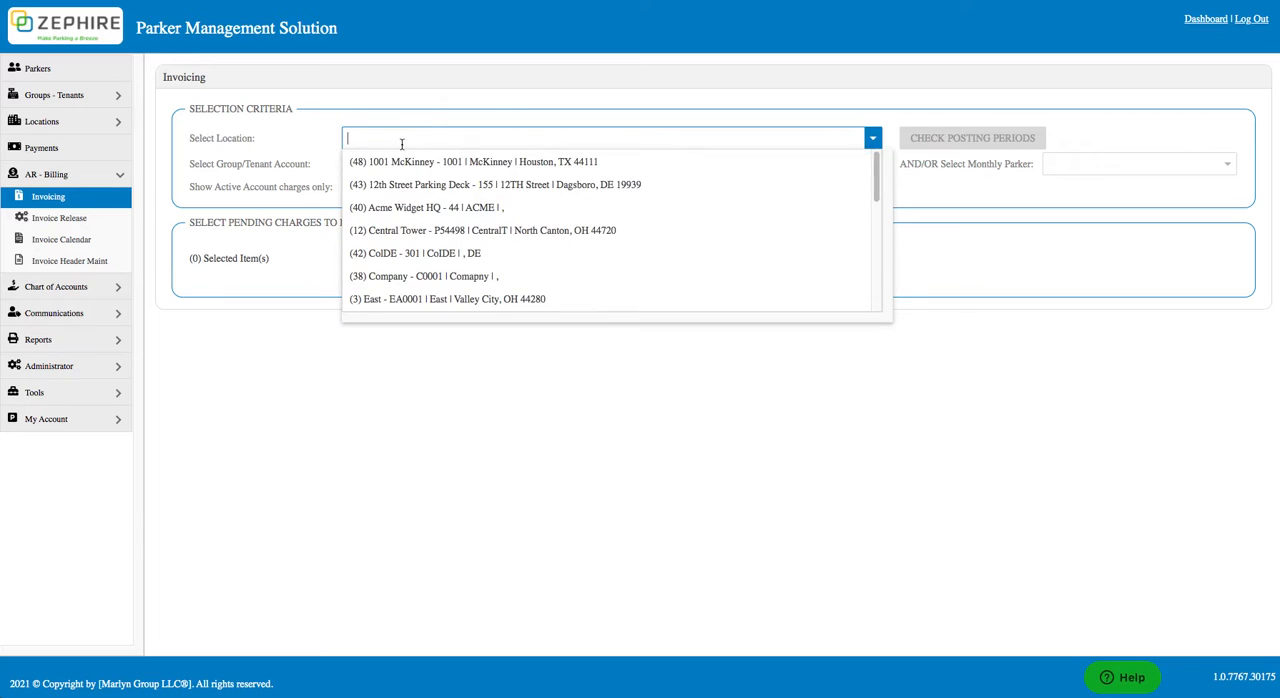
pyautogui.click(392, 229)
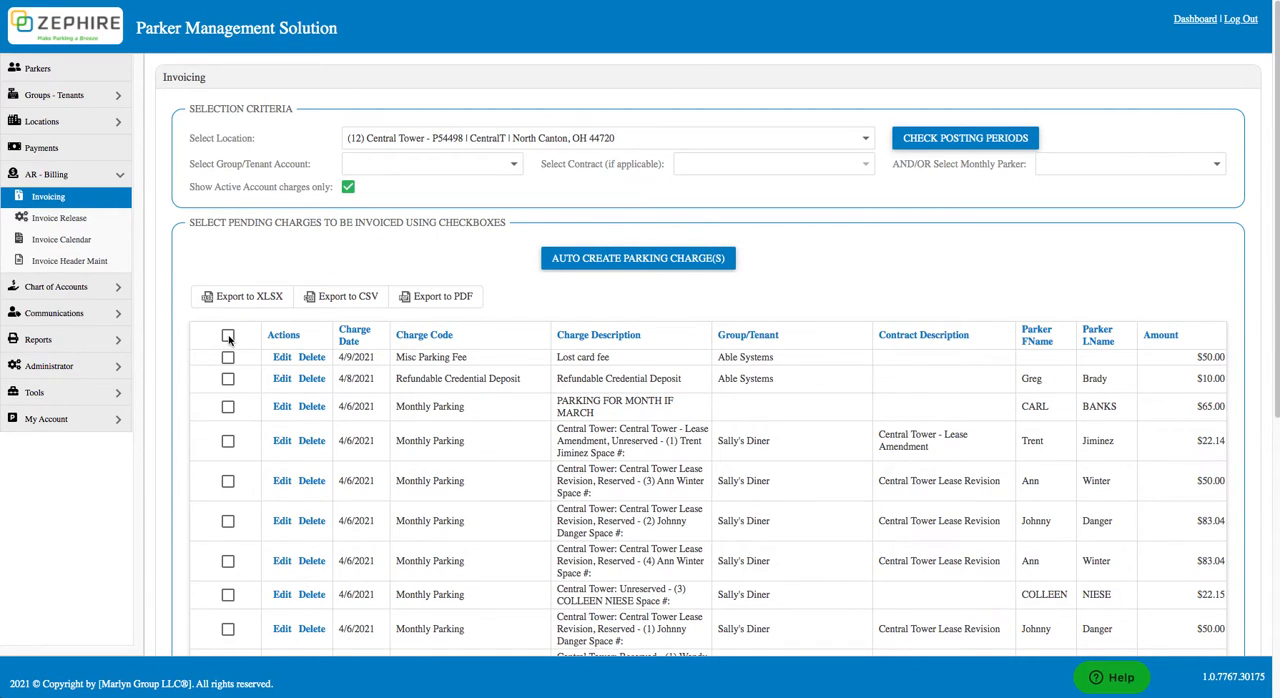
# Step: Auto-create Central Tower's parking charges dated 4/9/2021 for all groups and parkers, including additional billing and validation charges
pyautogui.click(228, 336)
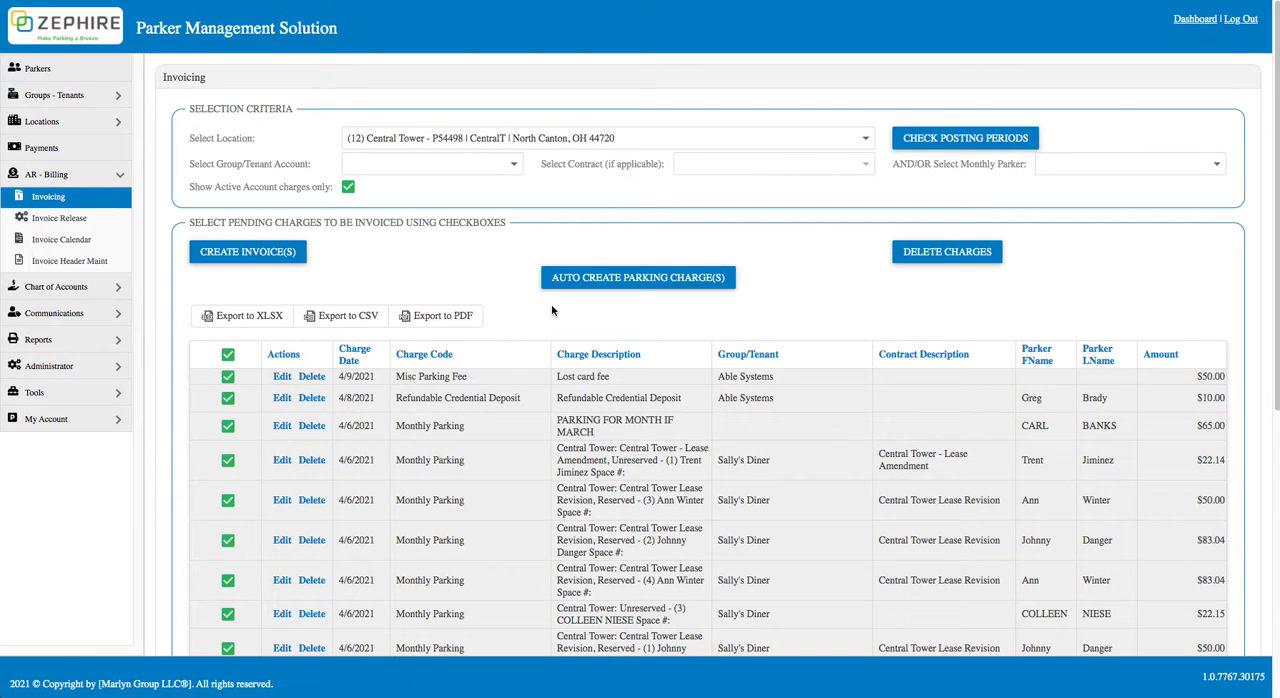
pyautogui.click(565, 284)
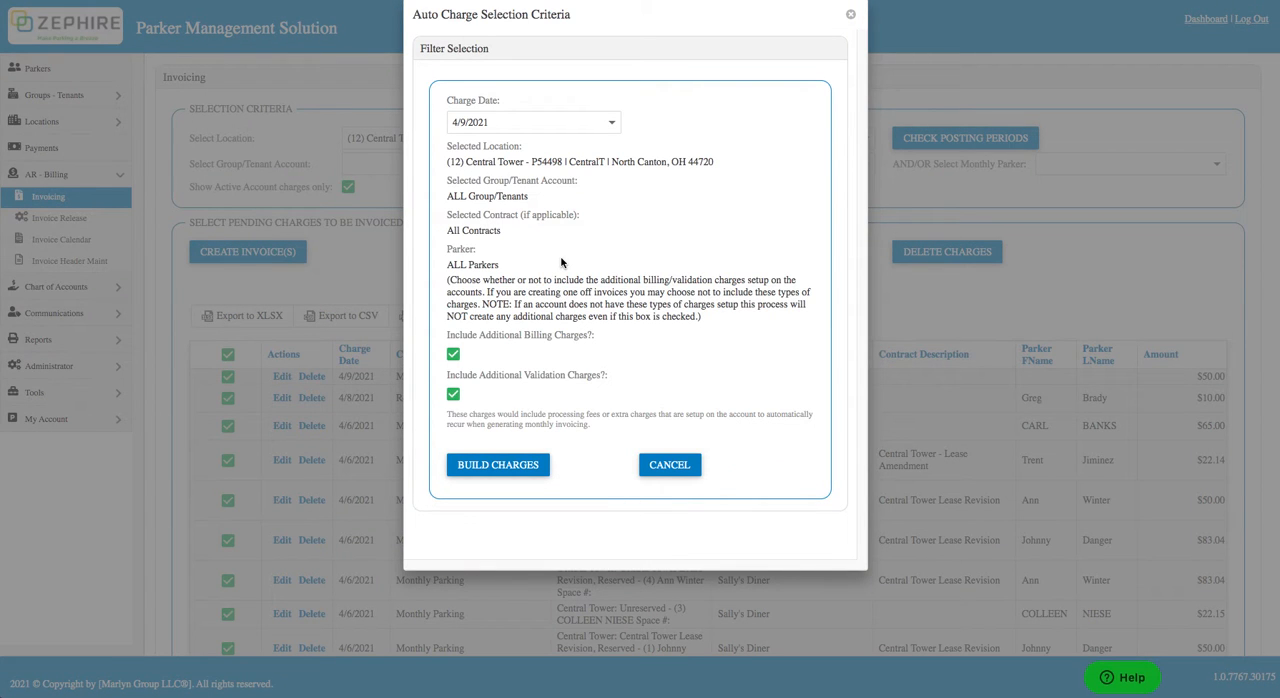
pyautogui.click(612, 122)
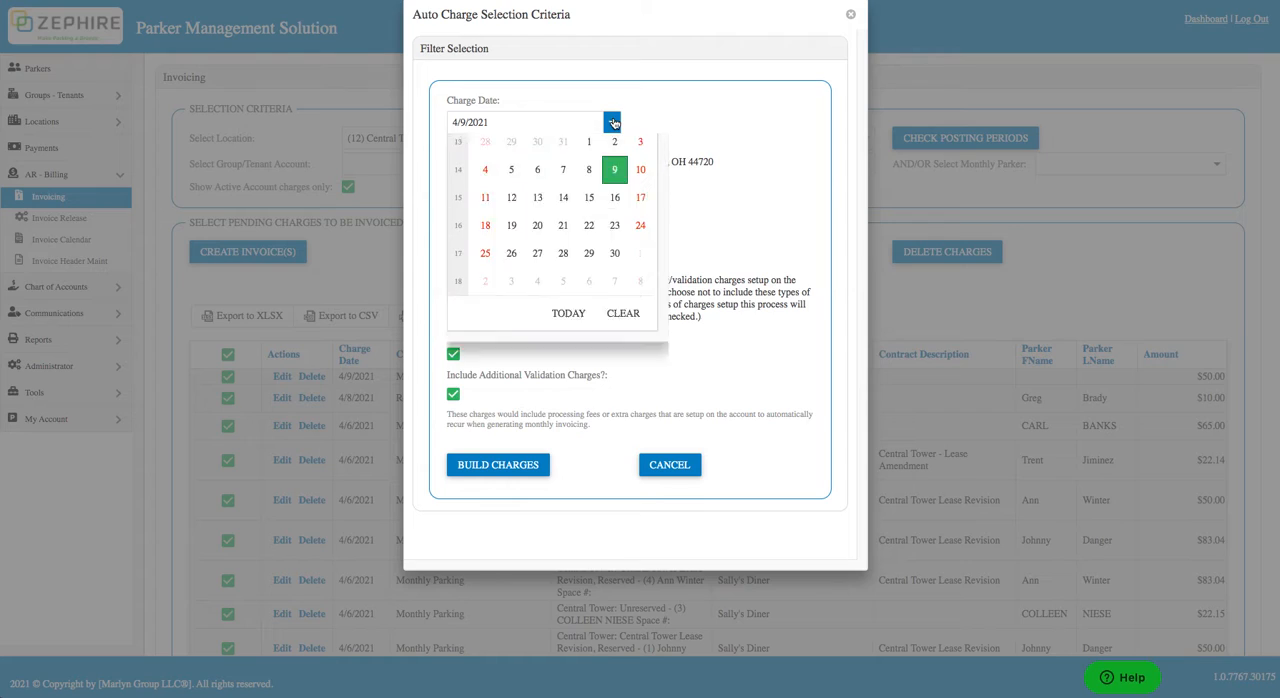
pyautogui.click(614, 122)
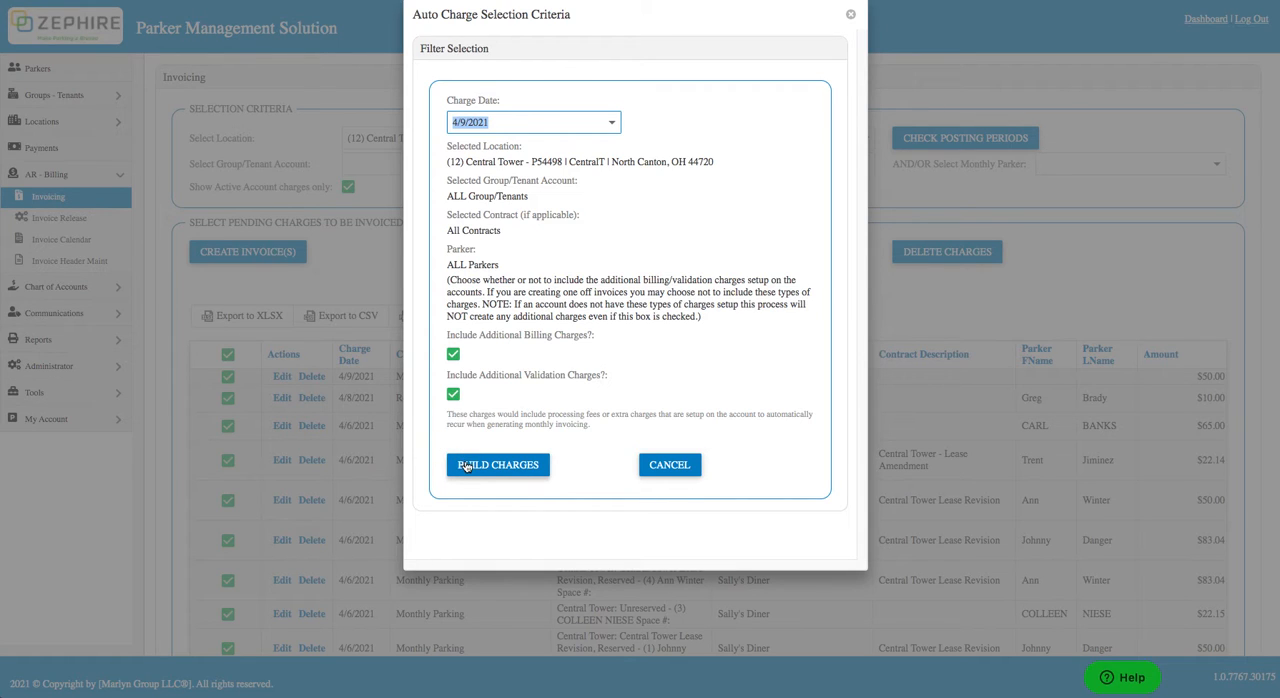
pyautogui.click(497, 465)
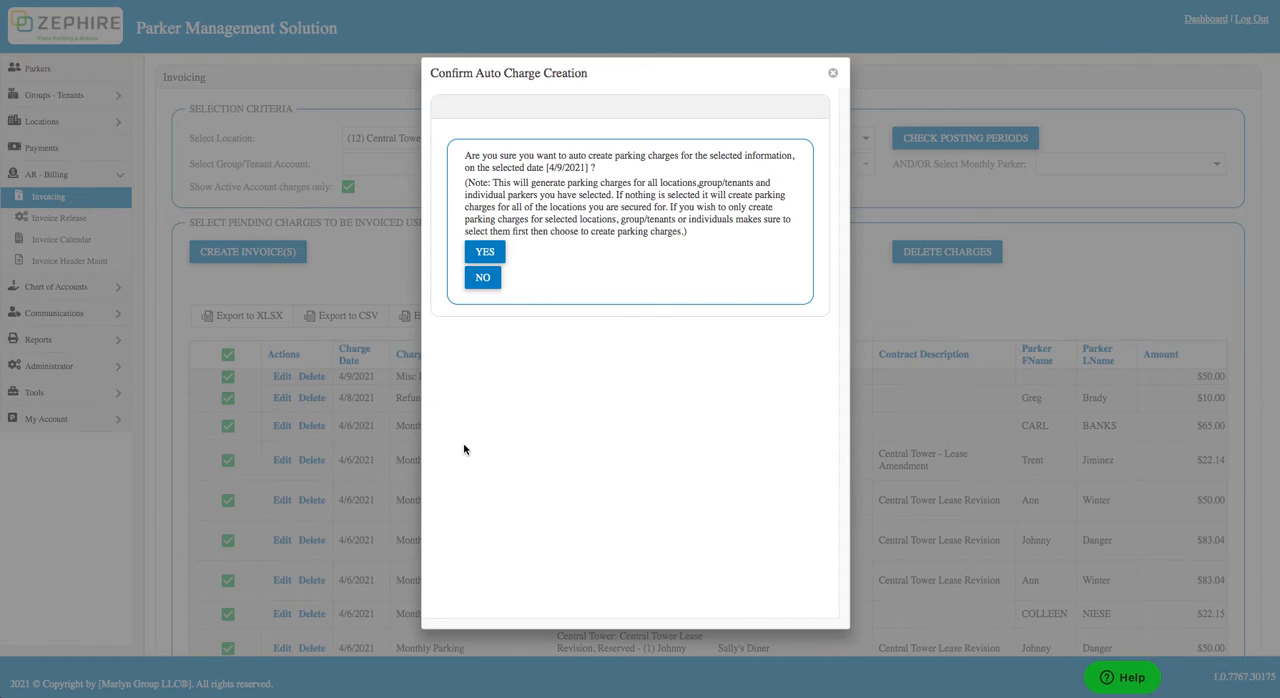
pyautogui.click(484, 253)
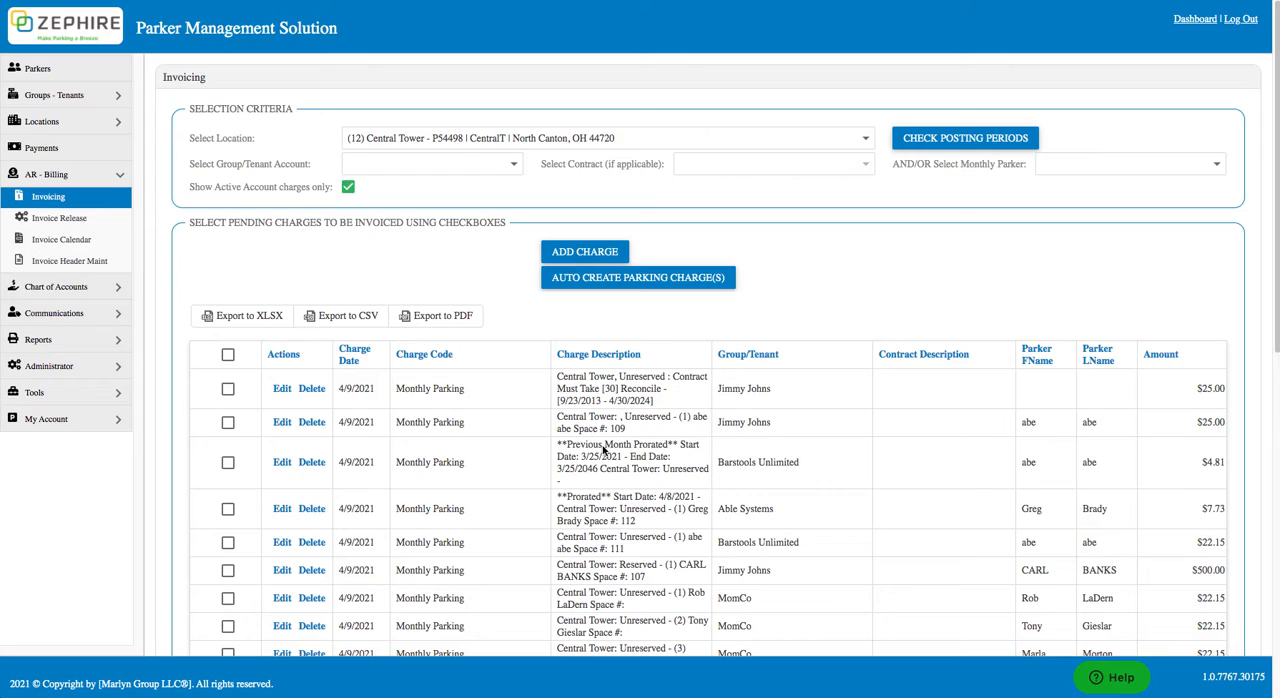
# Step: Create invoices from all of Central Tower's pending charges with due date 4/9/2021, and close the process notification
pyautogui.click(228, 356)
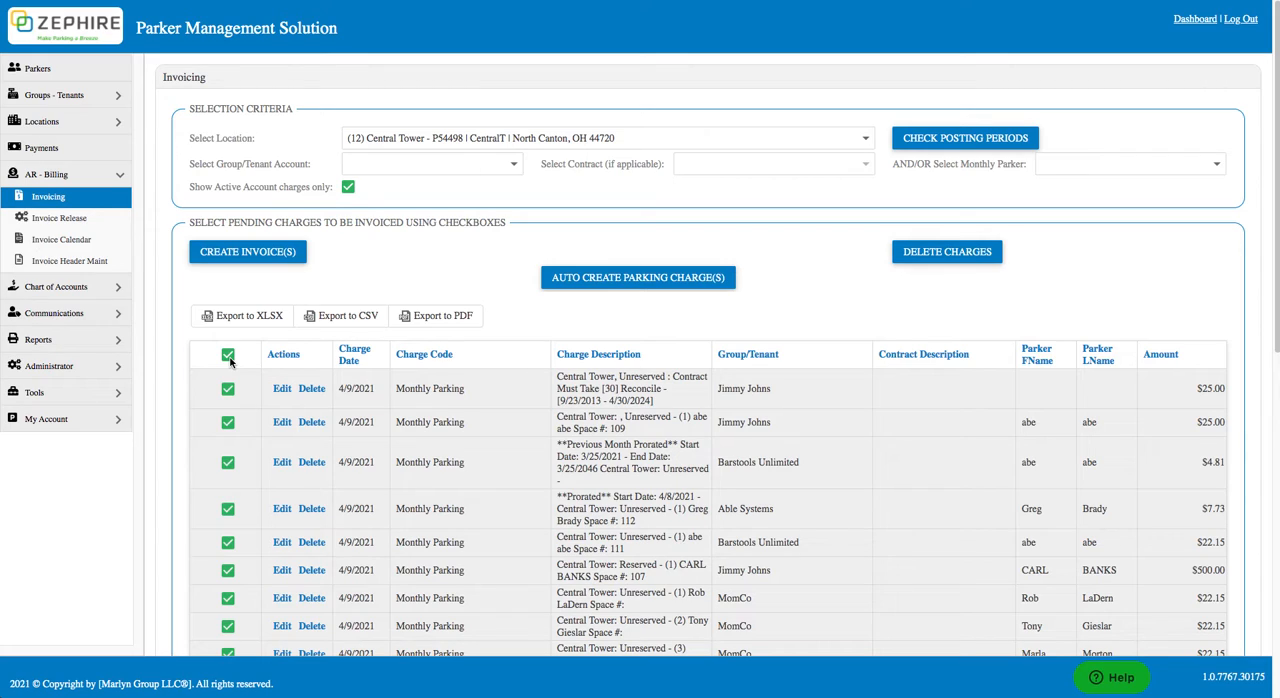
pyautogui.click(260, 259)
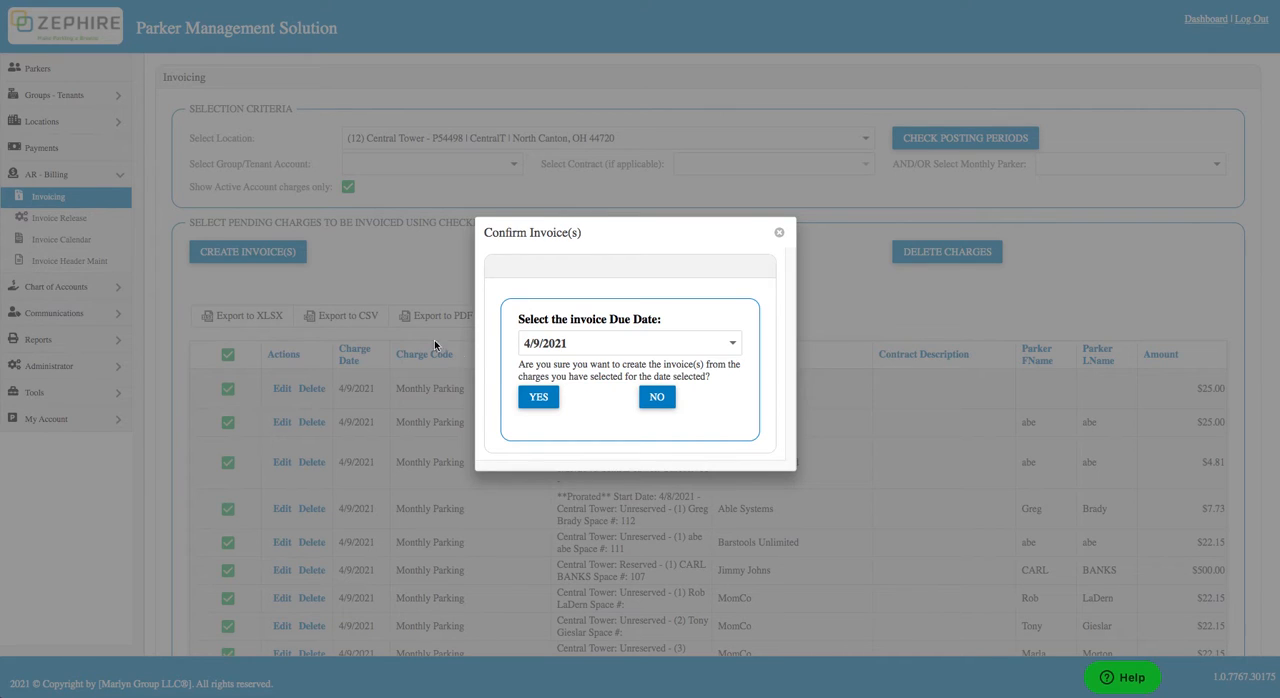
pyautogui.click(537, 398)
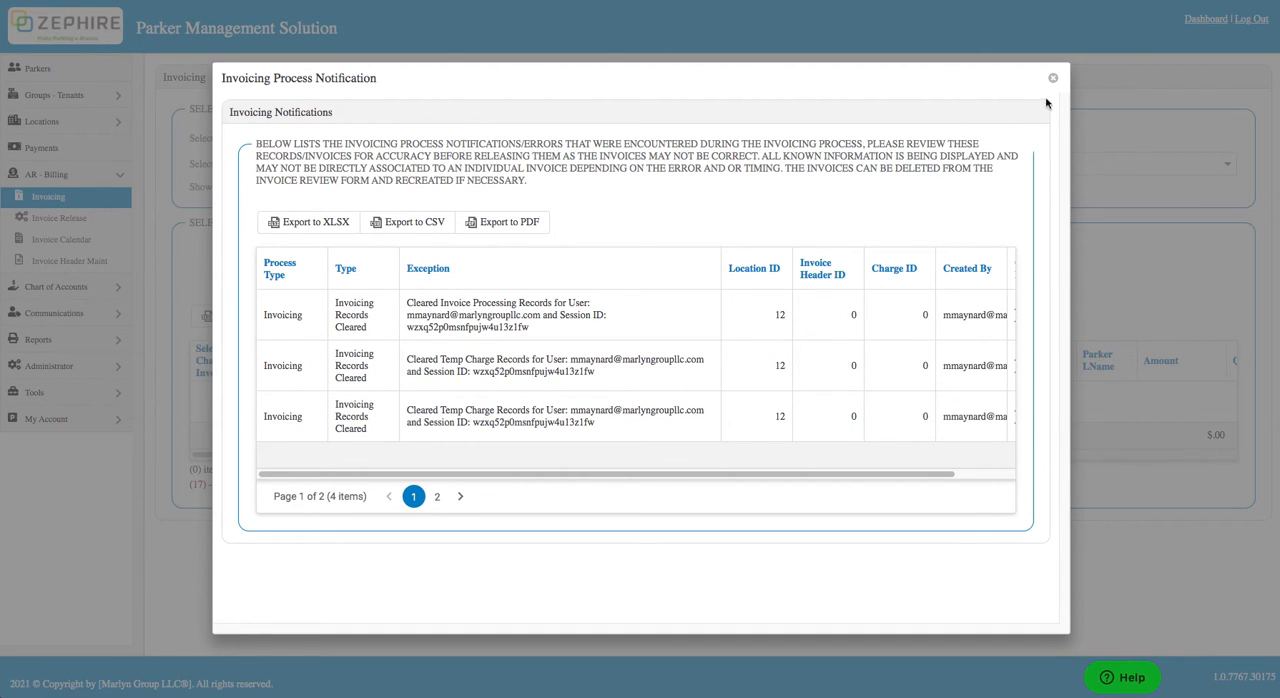
pyautogui.click(1054, 80)
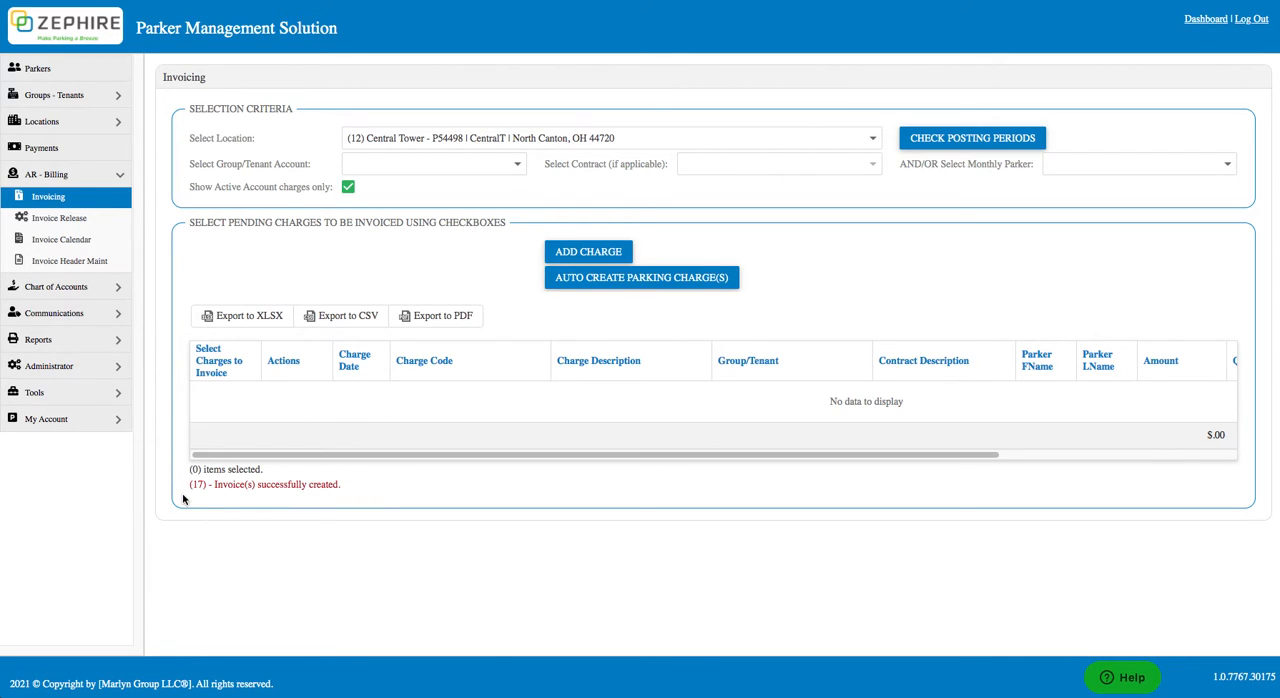
# Step: Open Invoice Release and list operator Zephire1's locations, keeping the 5/1/2021 accounting period and the In Review invoice type
pyautogui.click(98, 226)
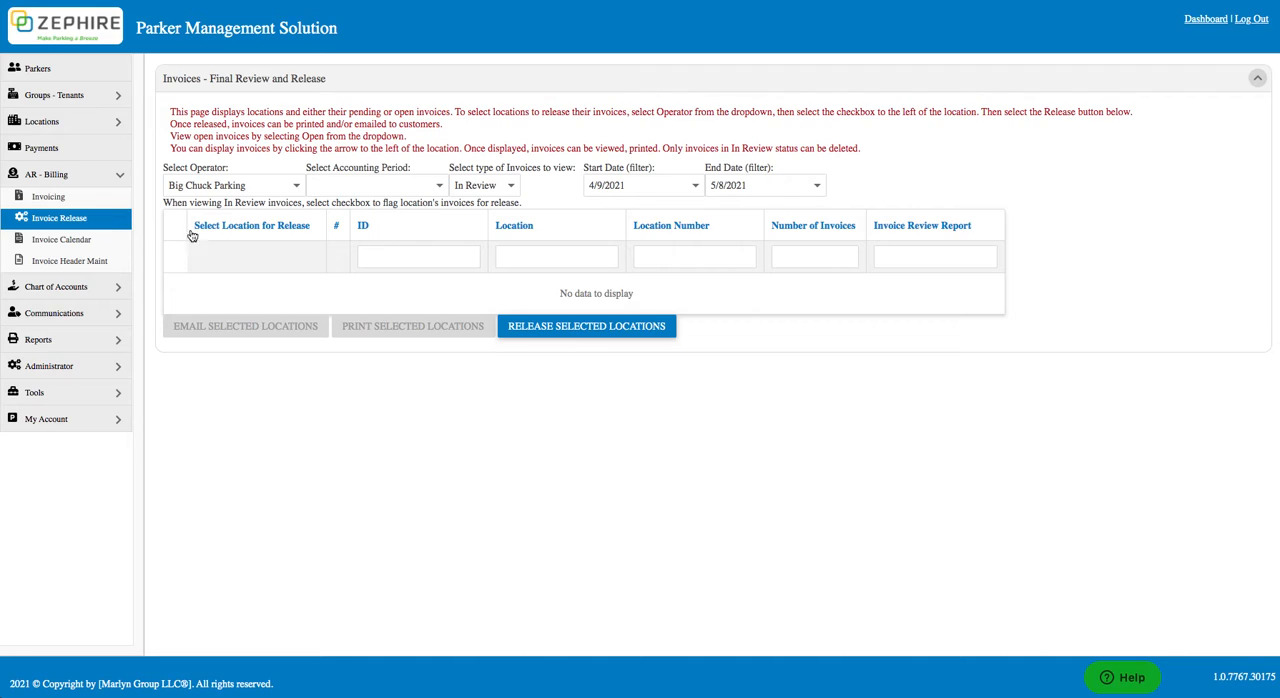
pyautogui.click(295, 188)
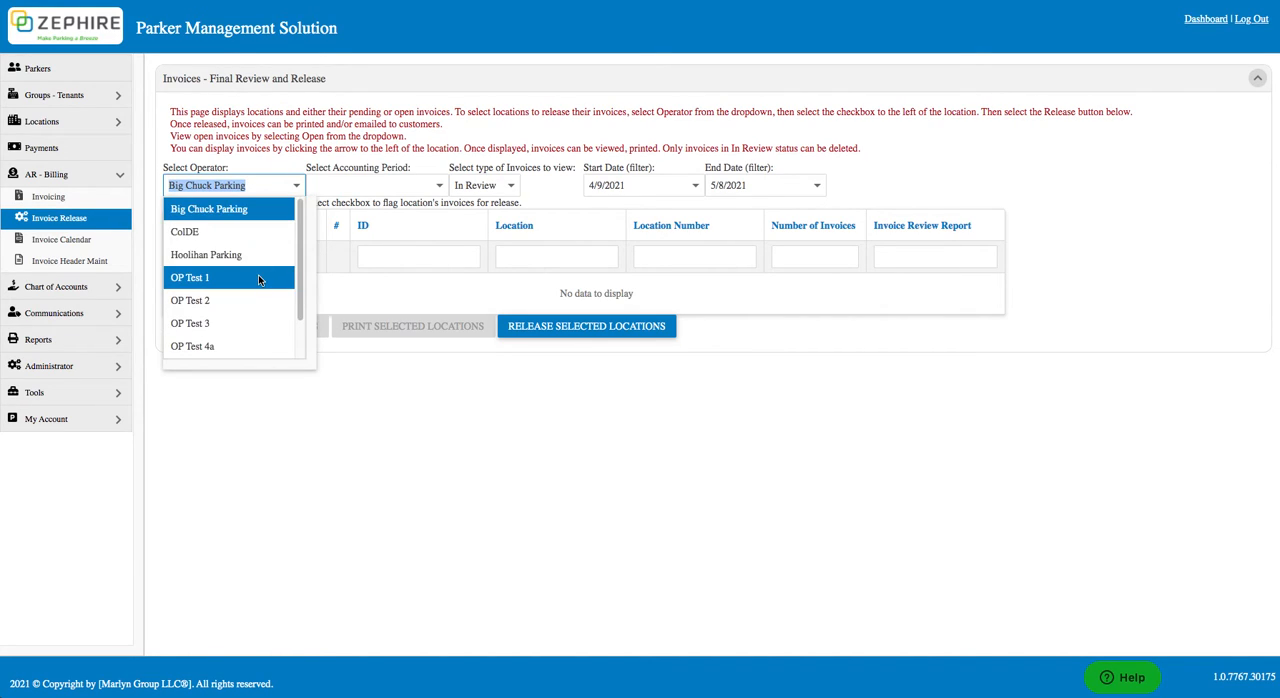
pyautogui.scroll(-1, 250, 300)
pyautogui.click(237, 344)
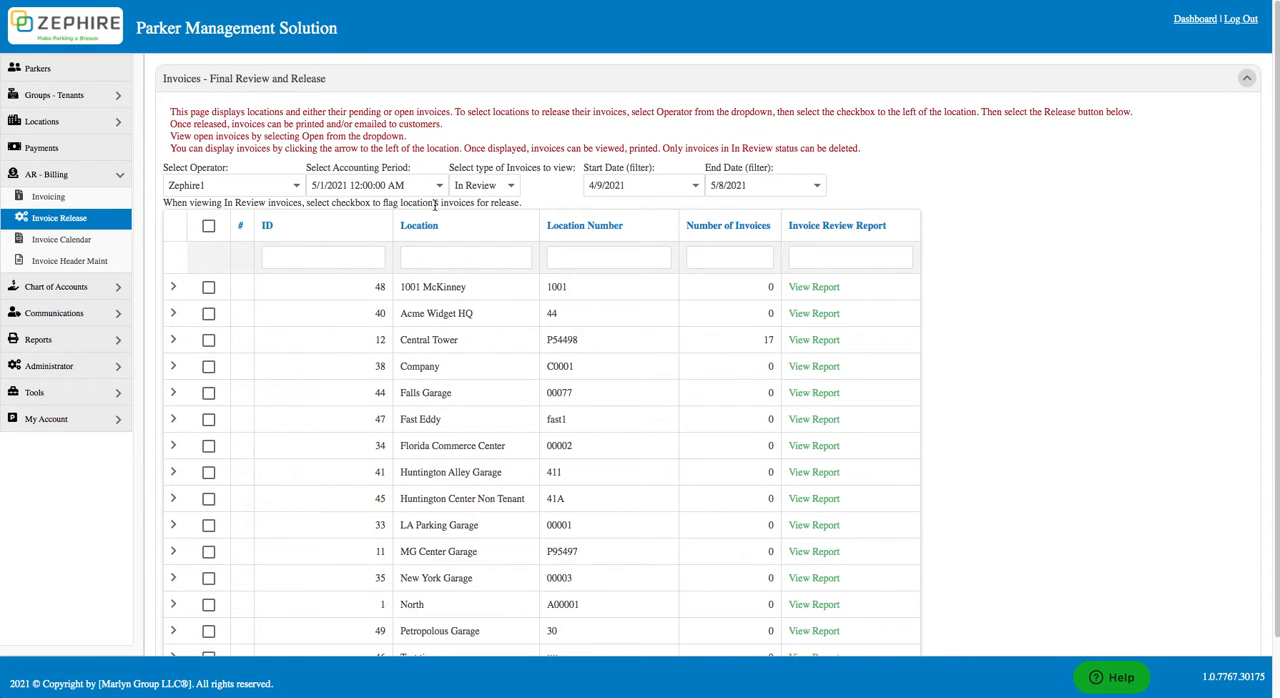
pyautogui.click(439, 189)
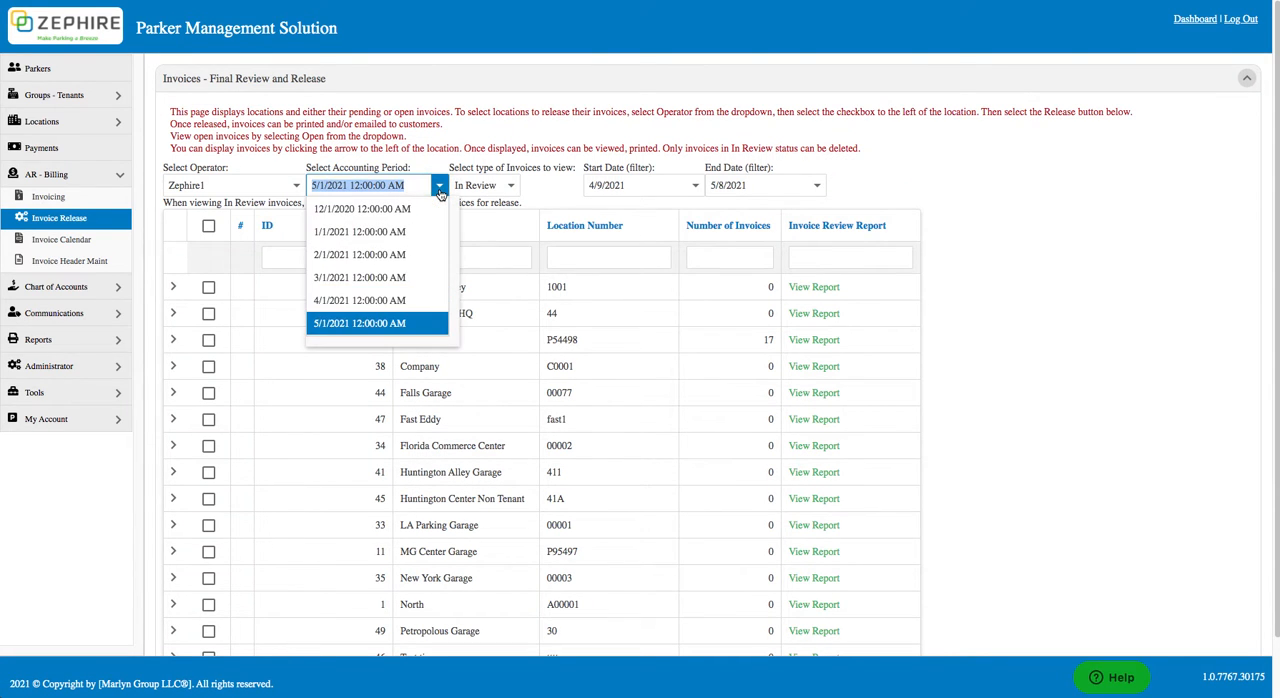
pyautogui.click(440, 189)
pyautogui.click(512, 189)
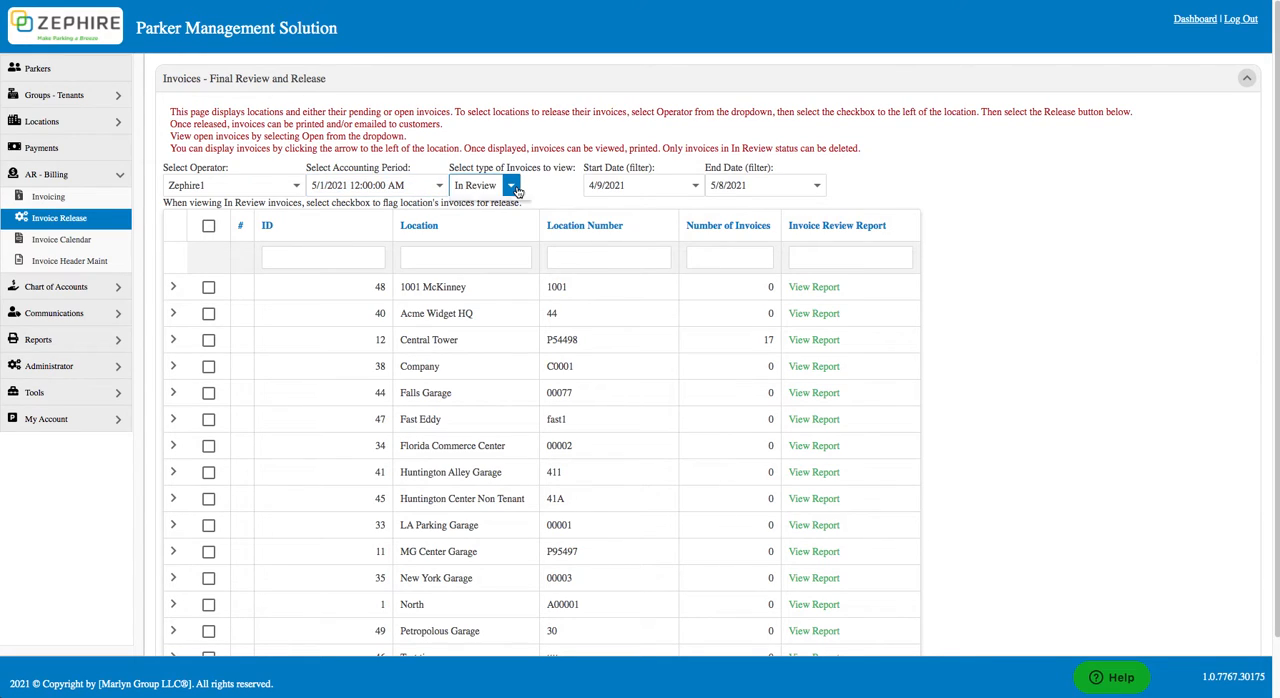
pyautogui.click(514, 190)
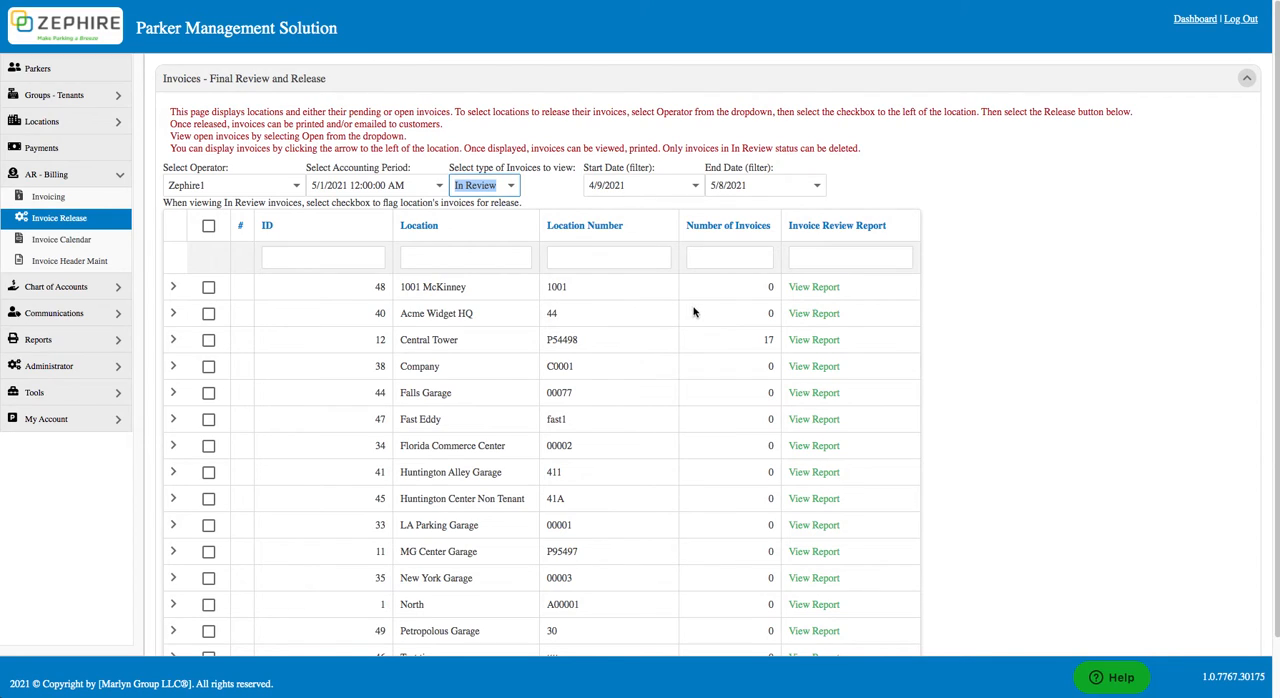
# Step: View Central Tower's invoice review report, and examine the Able Systems invoice from the location's expanded invoice list
pyautogui.click(814, 341)
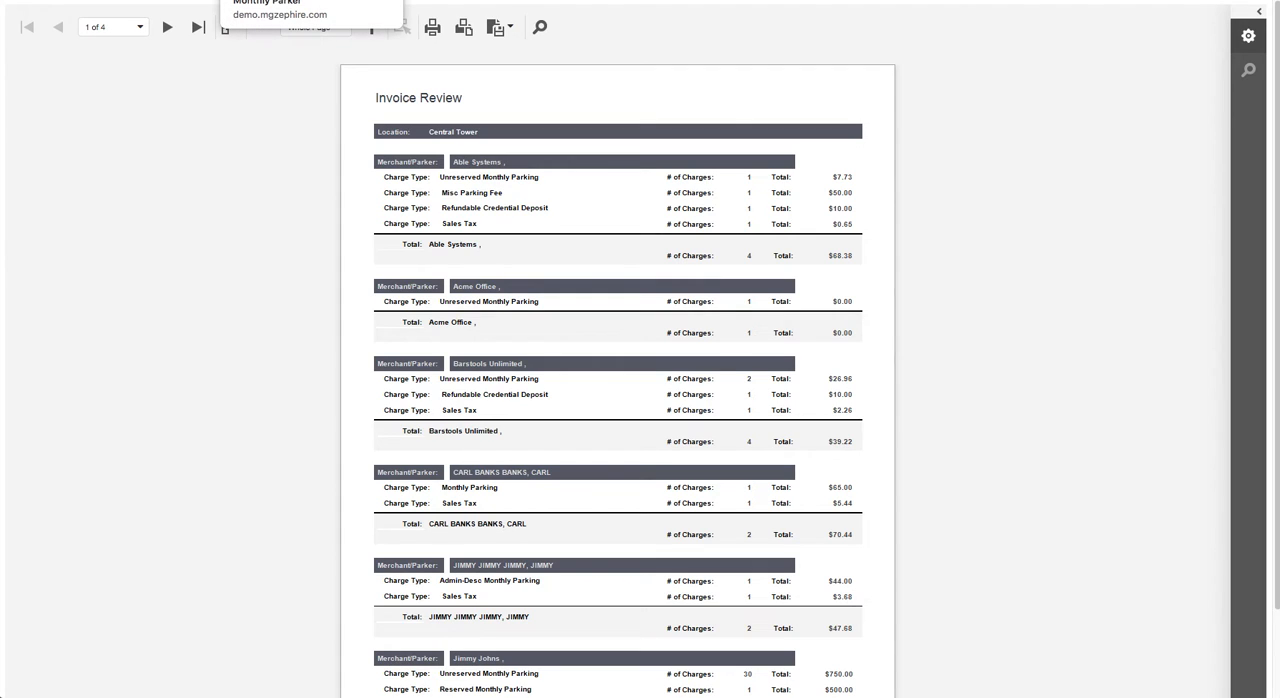
pyautogui.click(306, 1)
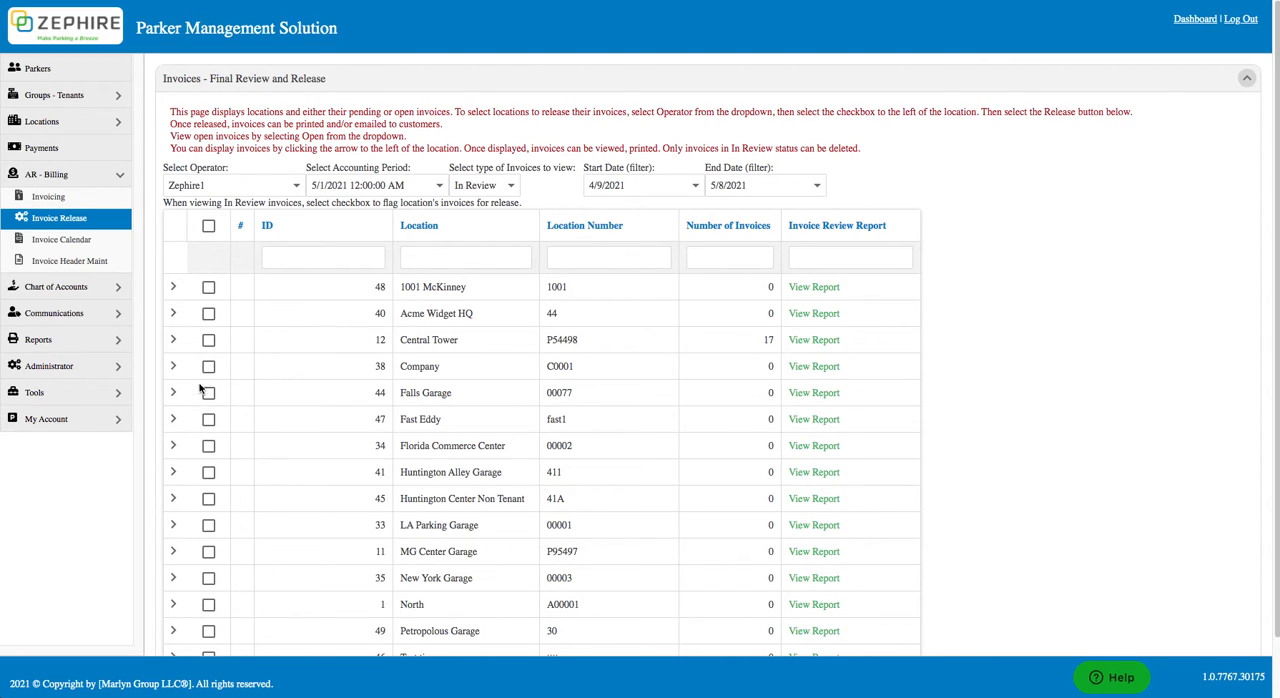
pyautogui.click(173, 341)
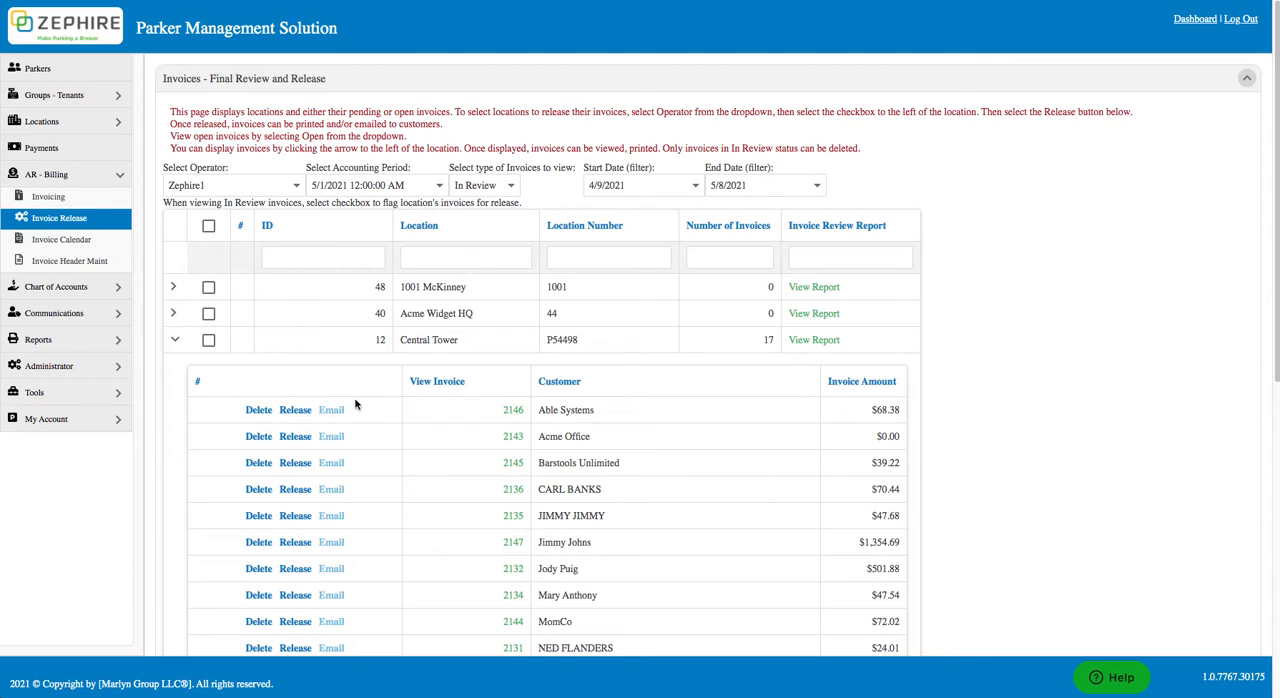
pyautogui.click(510, 414)
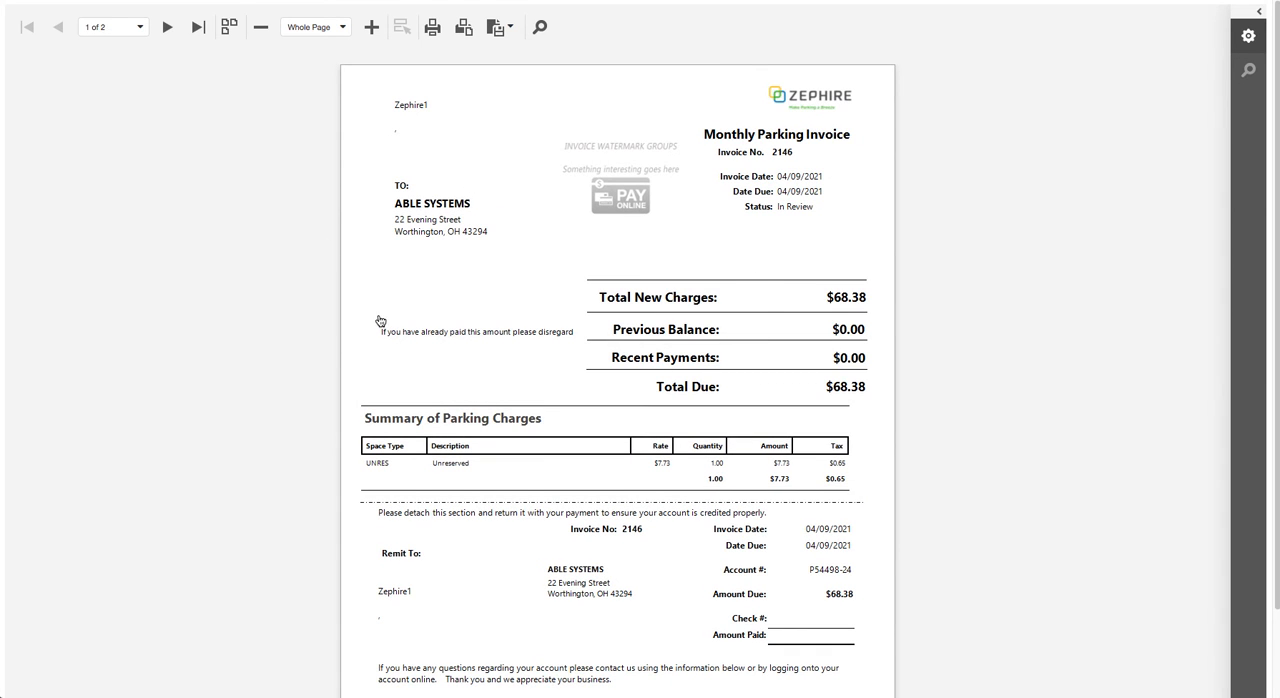
pyautogui.click(248, 1)
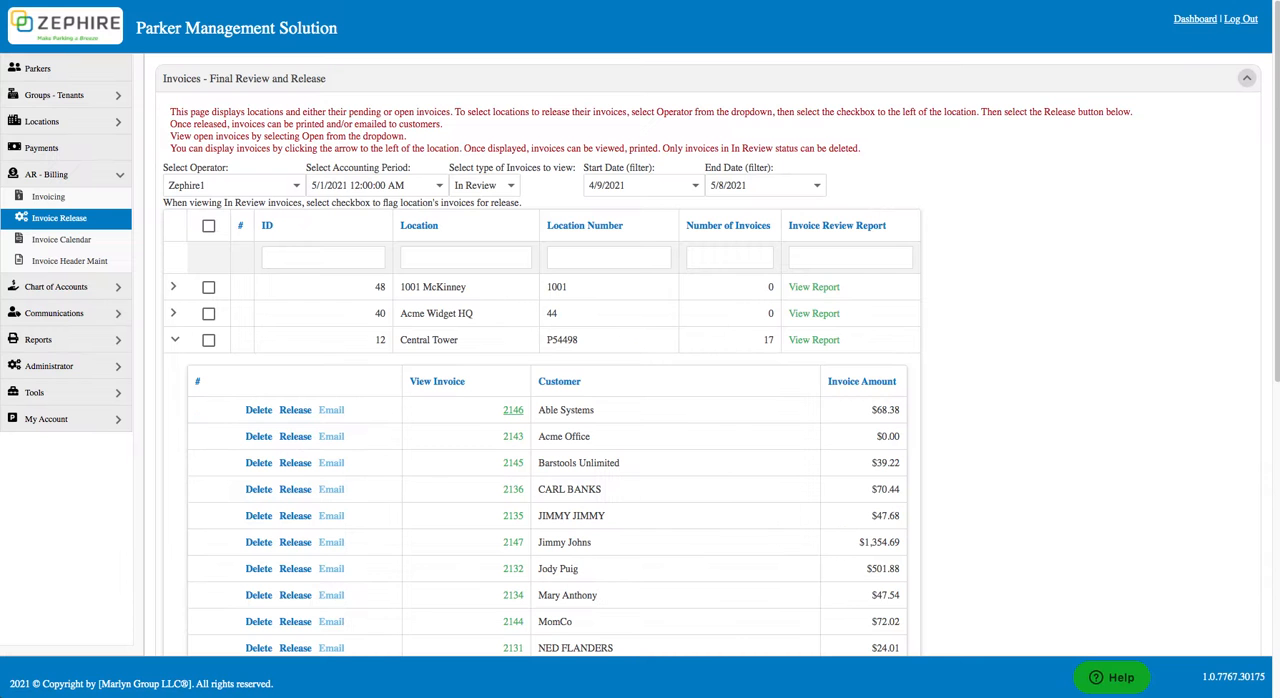
# Step: Delete the Able Systems invoice and individually release the Acme Office invoice at Central Tower
pyautogui.click(258, 411)
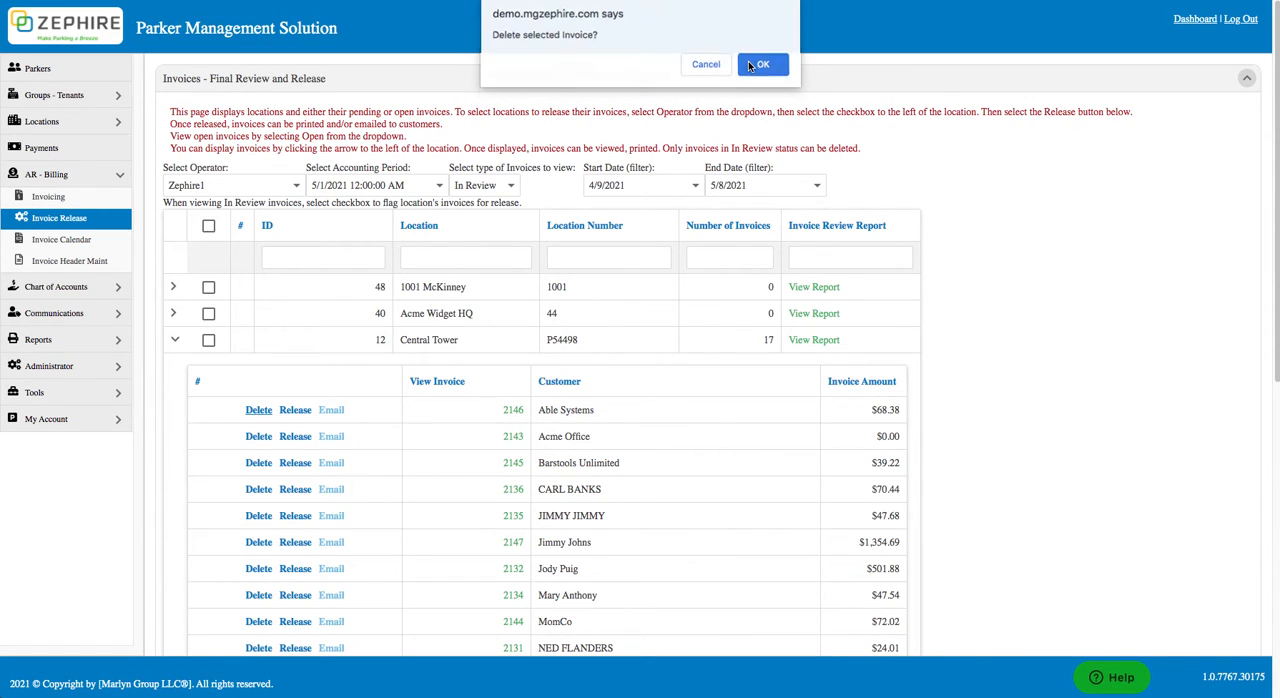
pyautogui.click(752, 66)
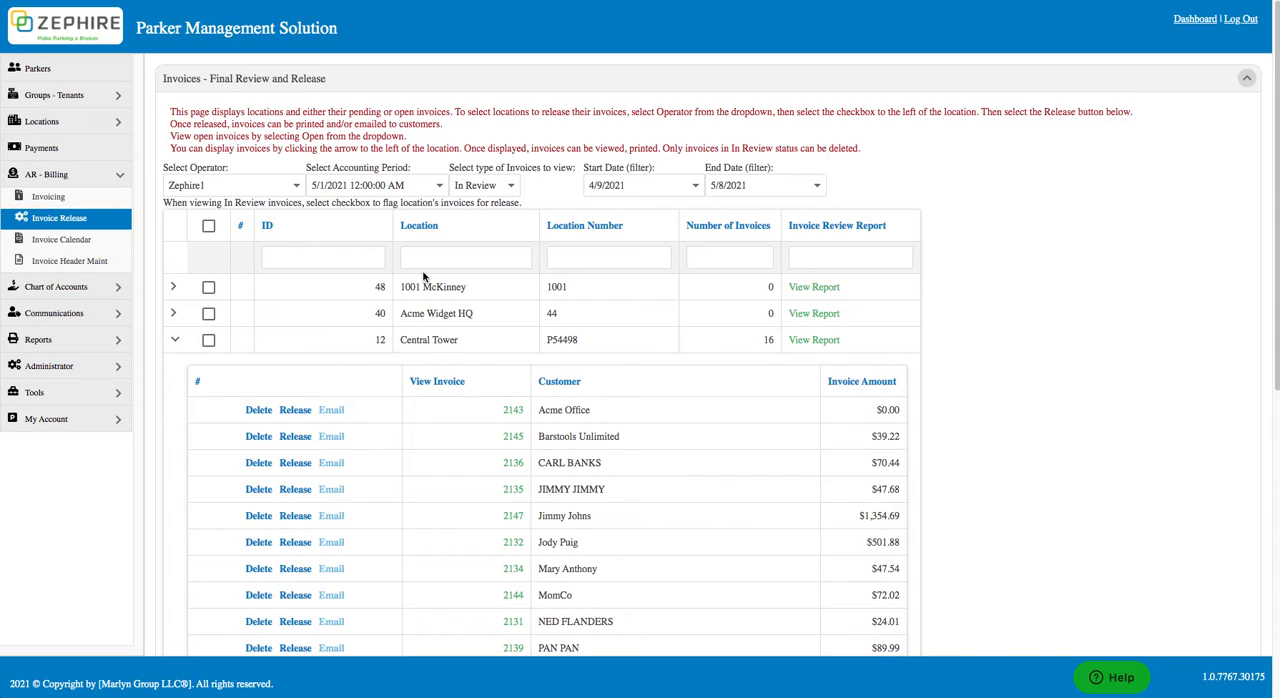
pyautogui.click(297, 412)
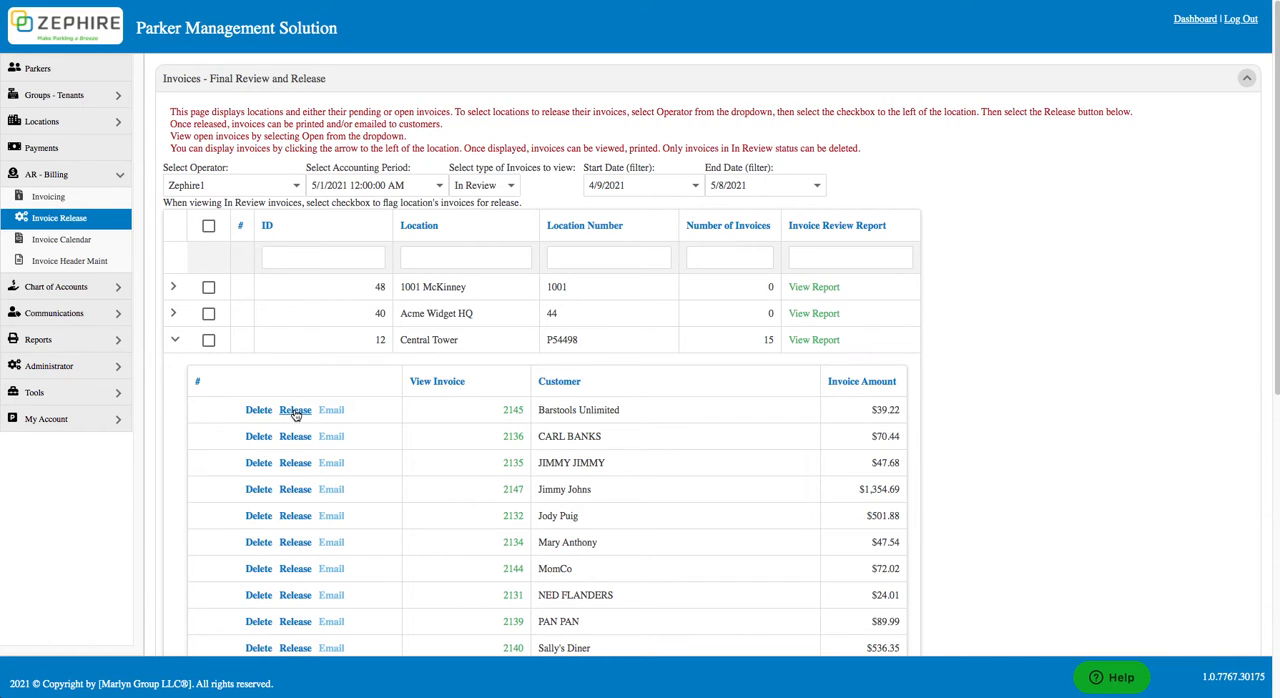
pyautogui.click(208, 341)
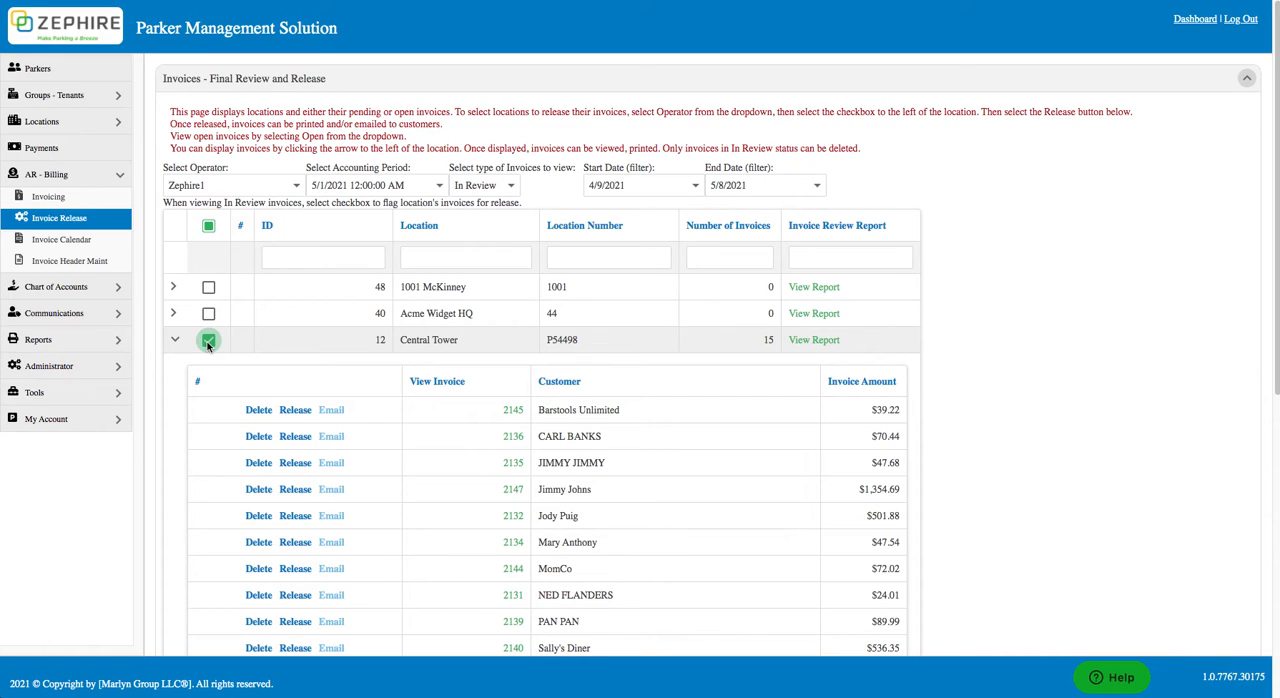
pyautogui.click(208, 226)
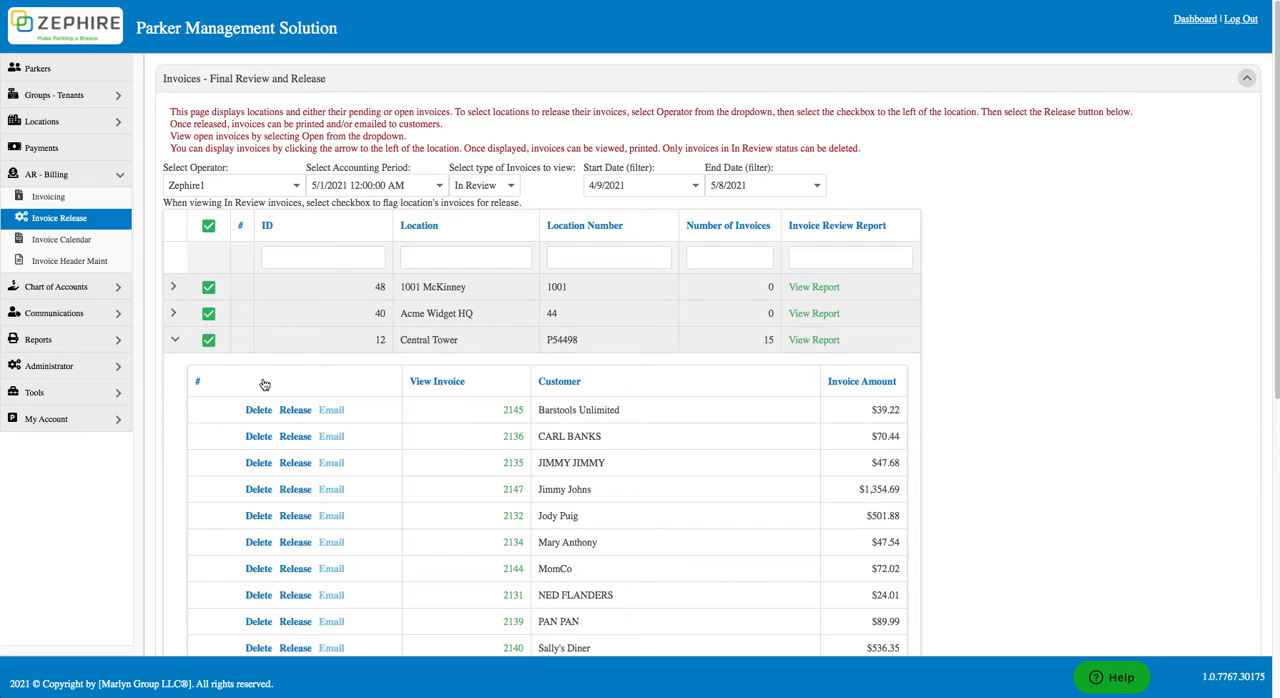
pyautogui.click(207, 225)
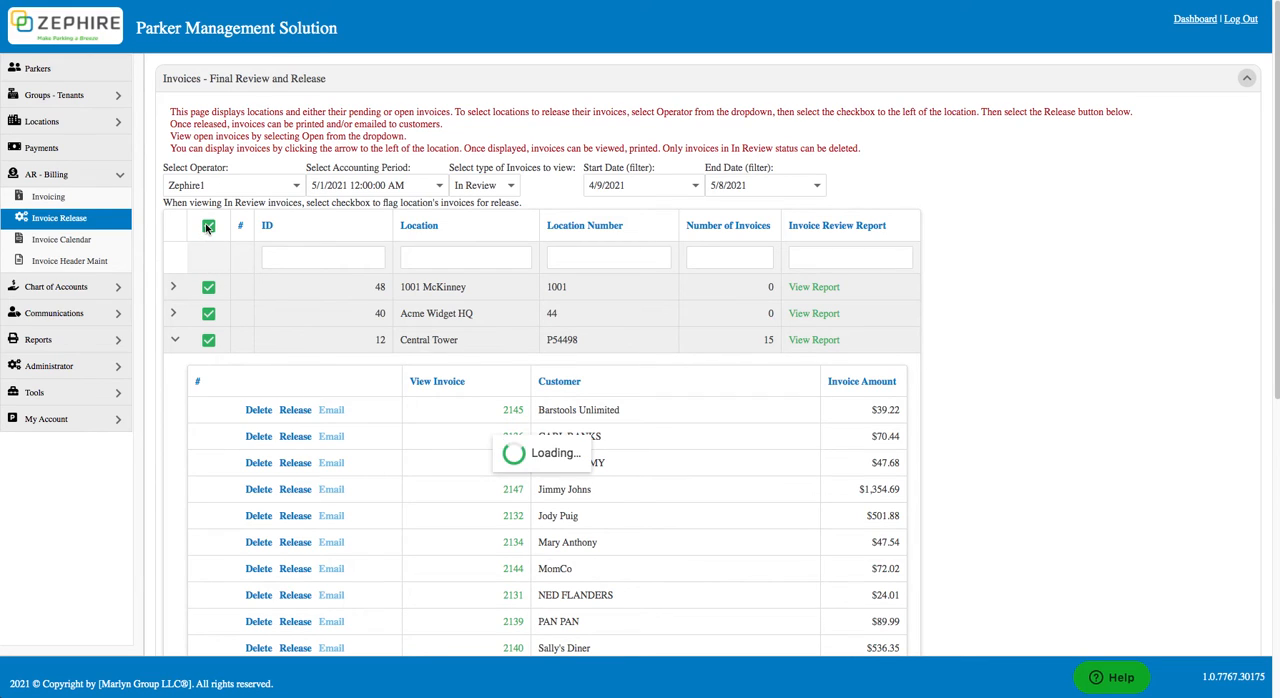
# Step: Release all remaining in-review invoices for the Central Tower location only
pyautogui.click(208, 340)
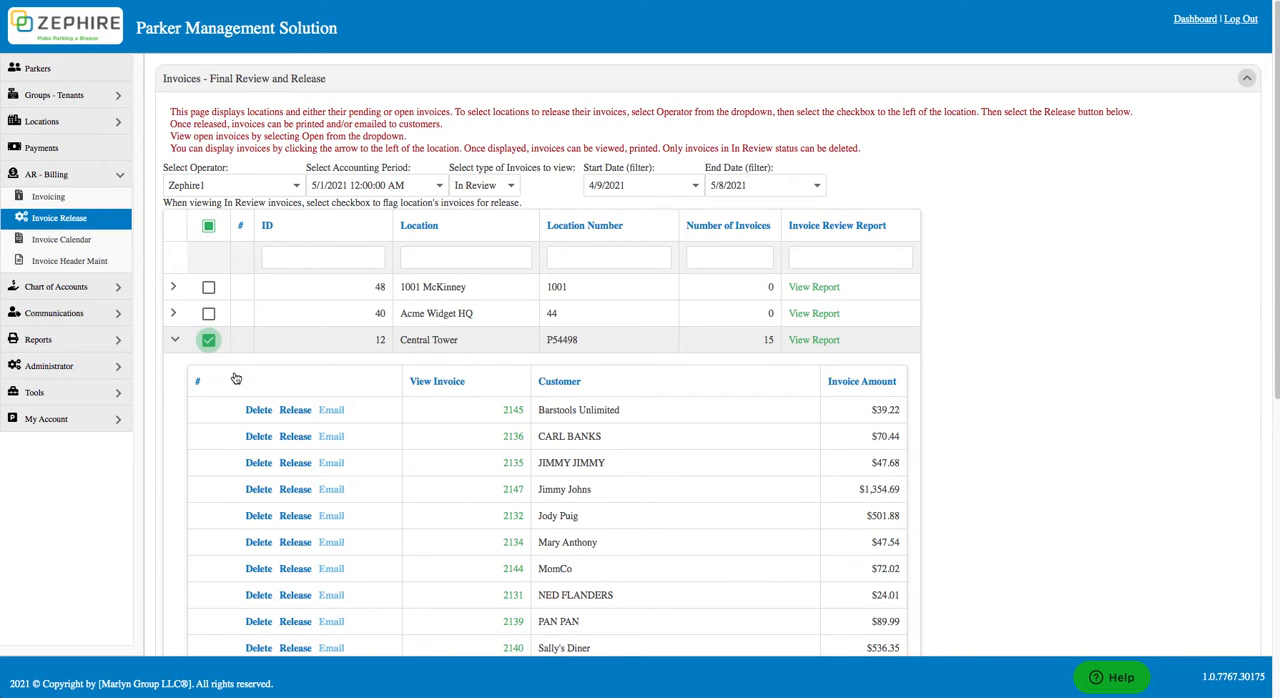
pyautogui.scroll(-5, 236, 377)
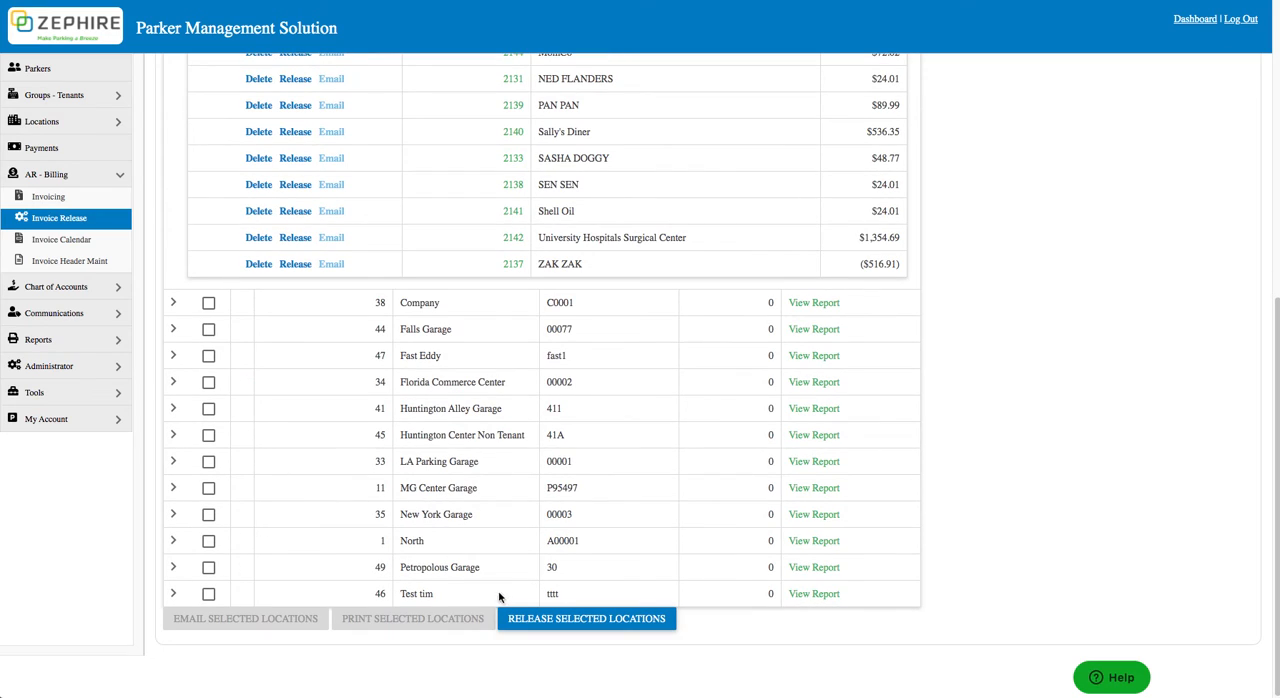
pyautogui.click(530, 619)
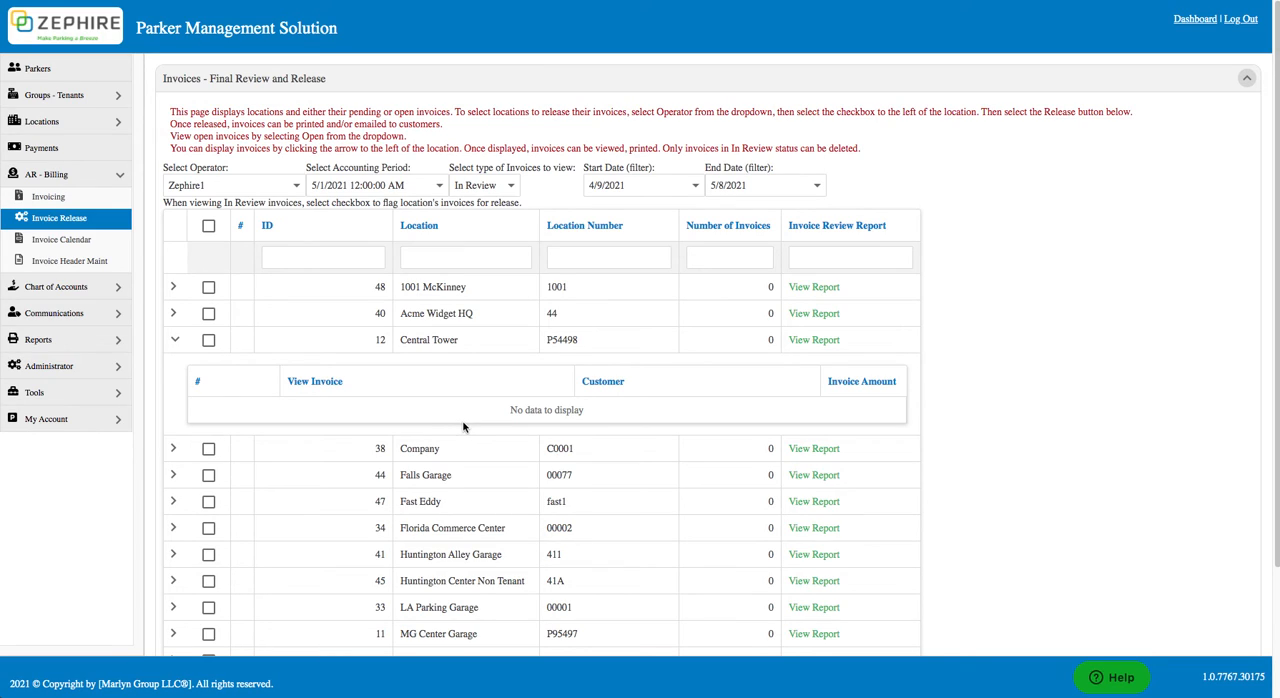
# Step: Show the Open invoices and email the Barstools Unlimited invoice without an additional attachment
pyautogui.click(510, 188)
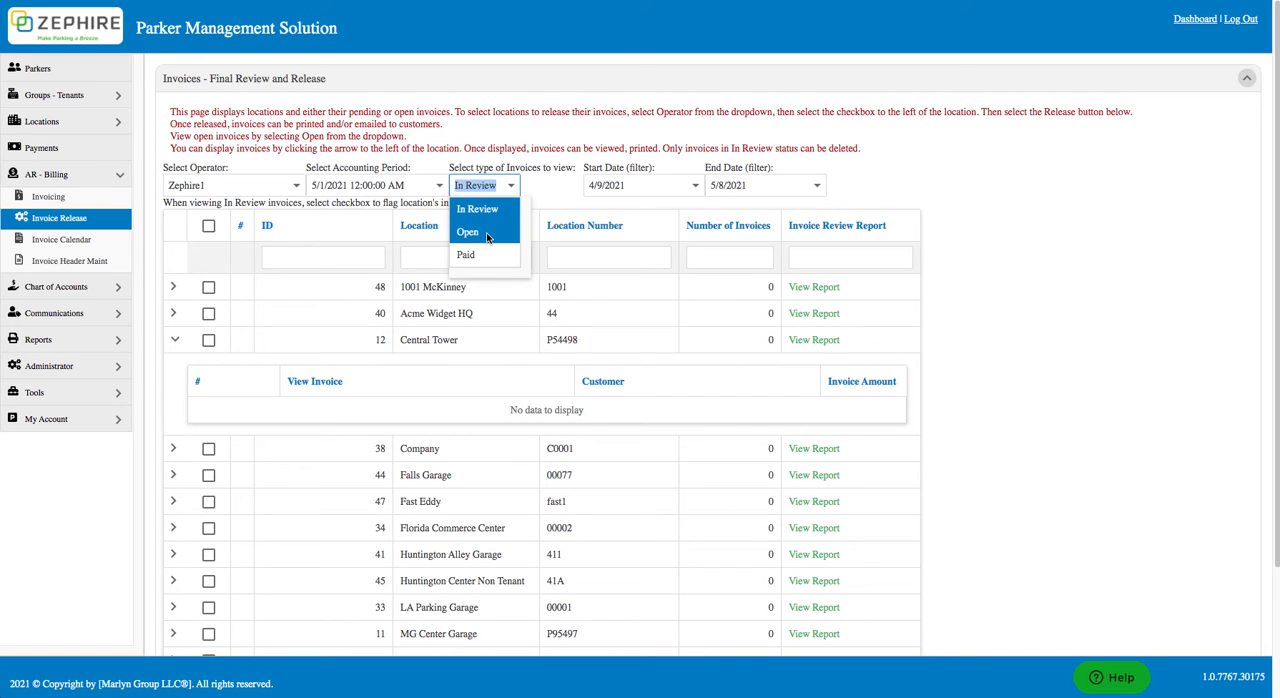
pyautogui.click(486, 232)
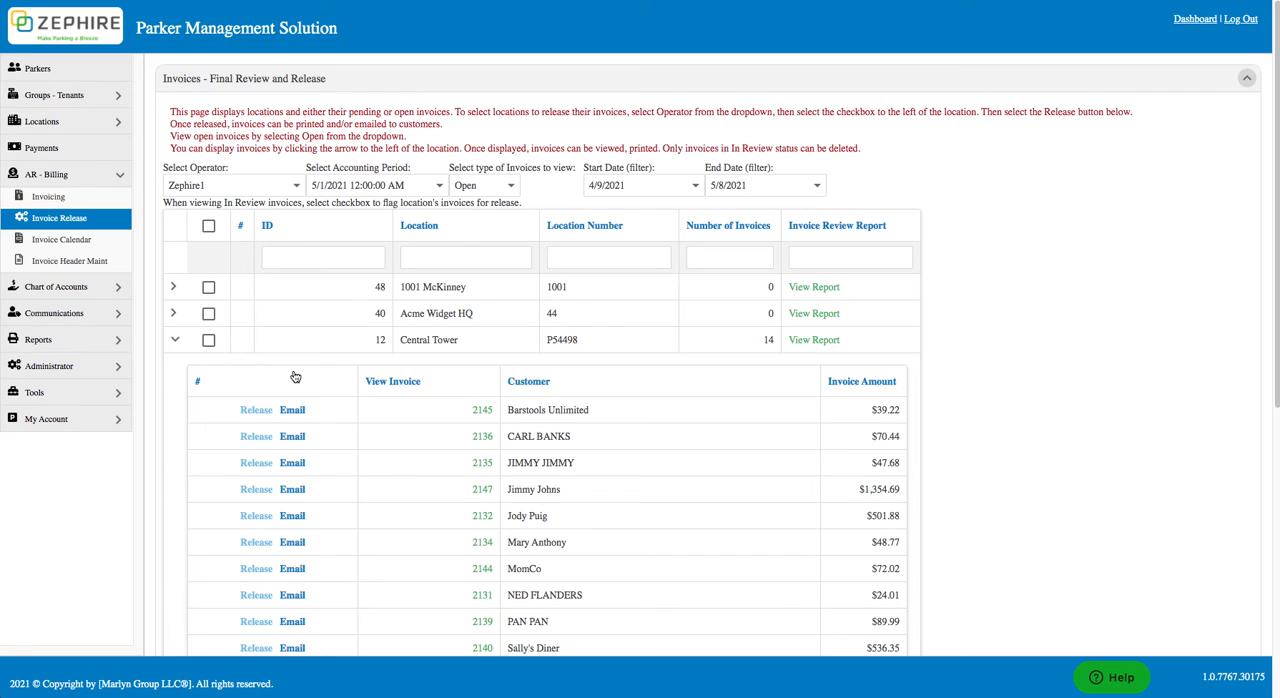
pyautogui.click(290, 411)
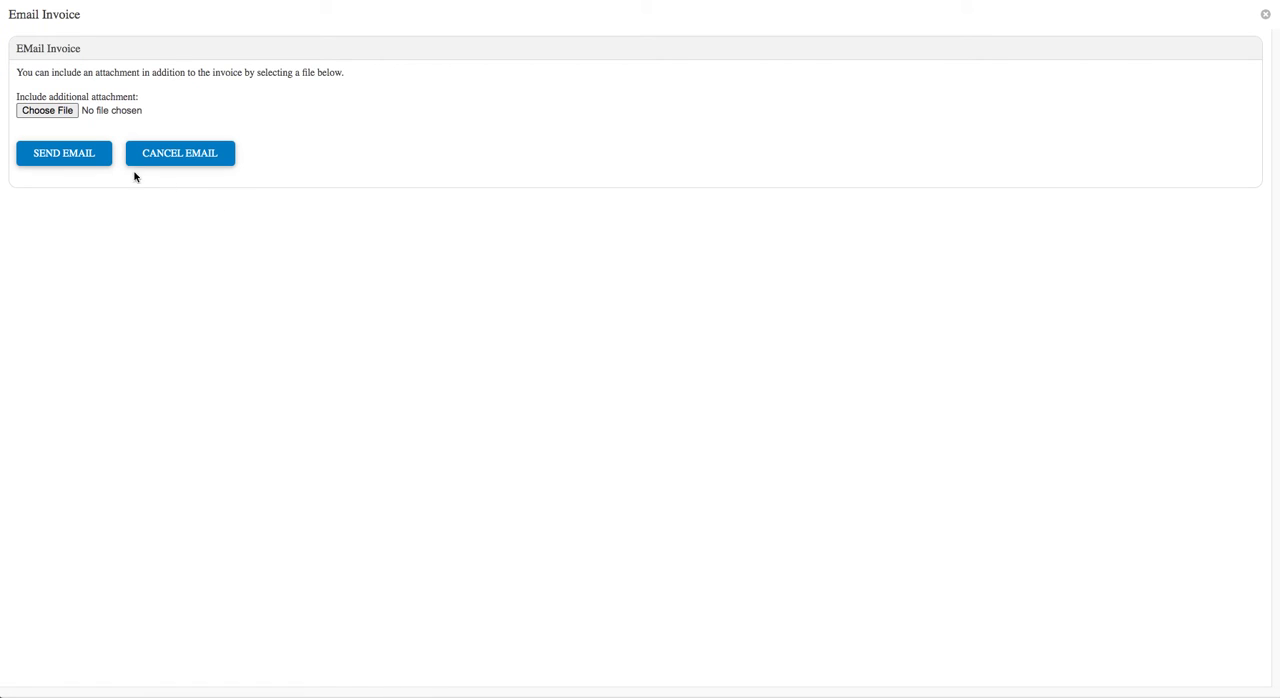
pyautogui.click(87, 156)
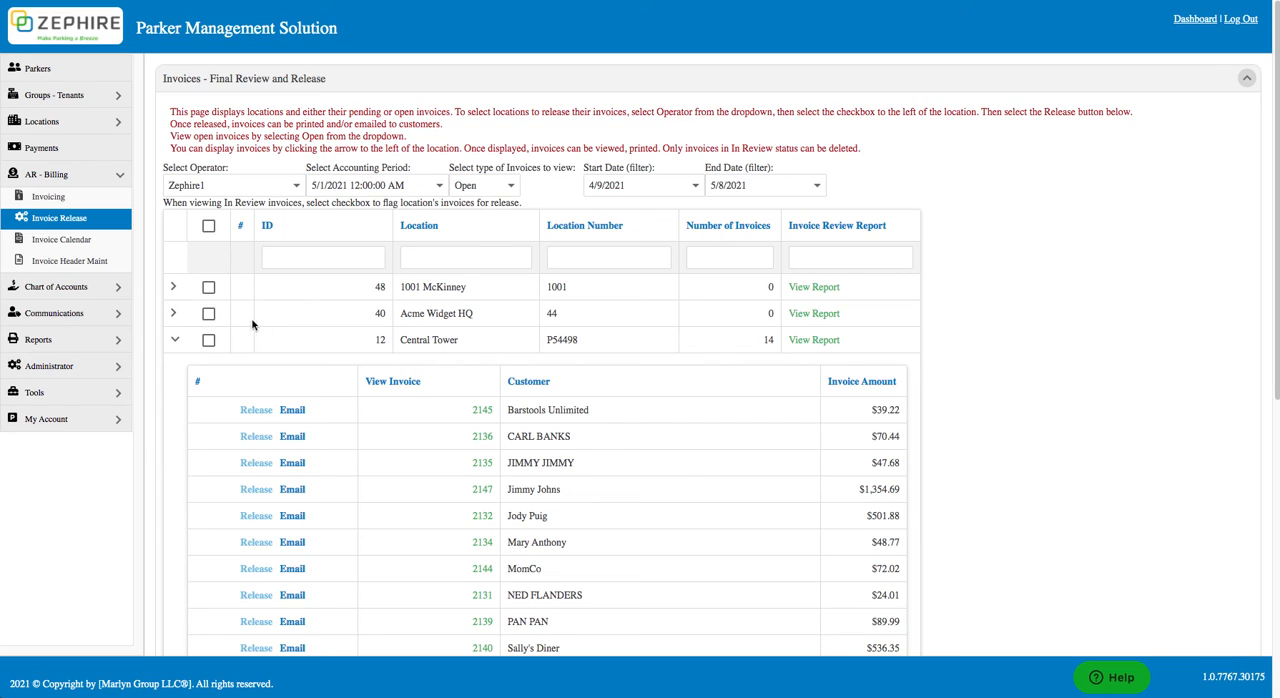
# Step: Print all open invoices for the Central Tower location
pyautogui.click(208, 341)
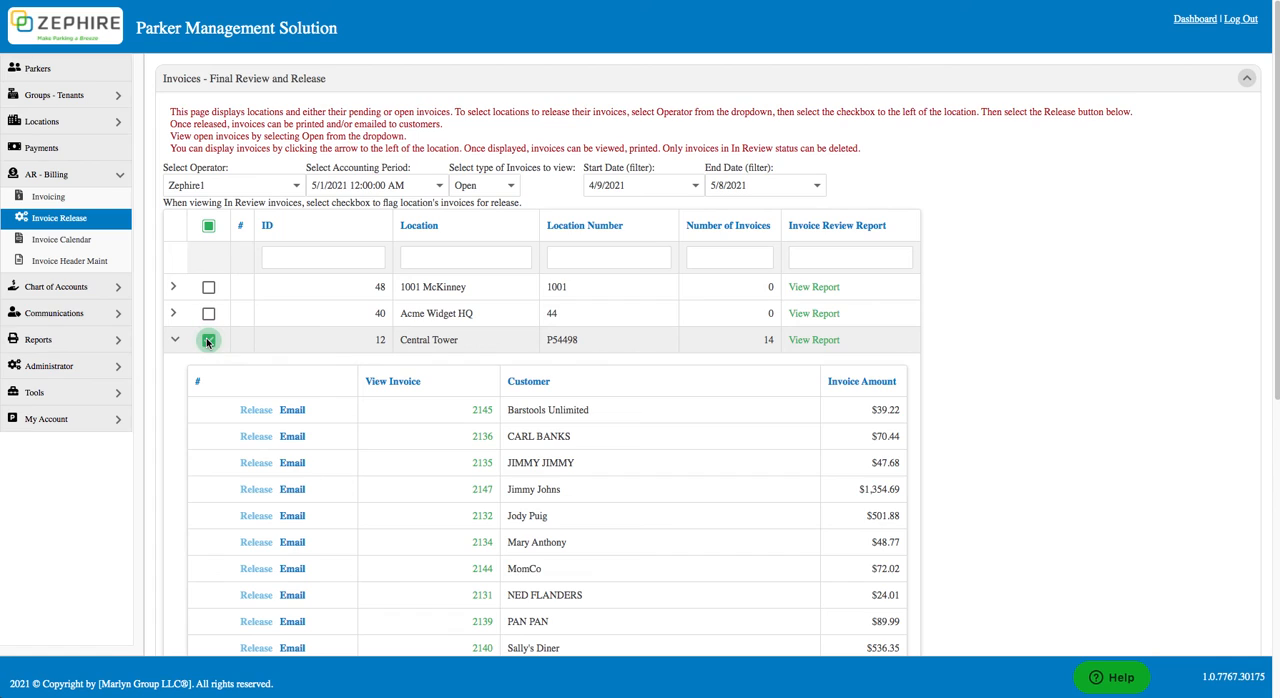
pyautogui.scroll(-5, 220, 342)
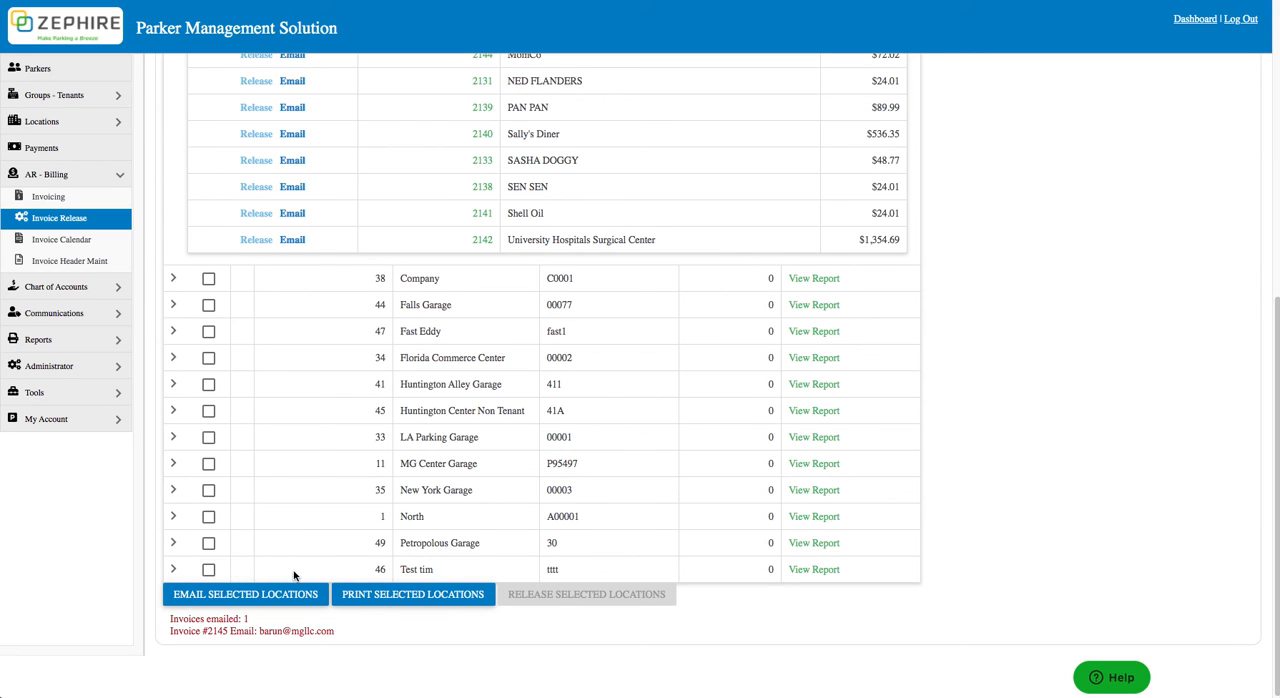
pyautogui.click(368, 594)
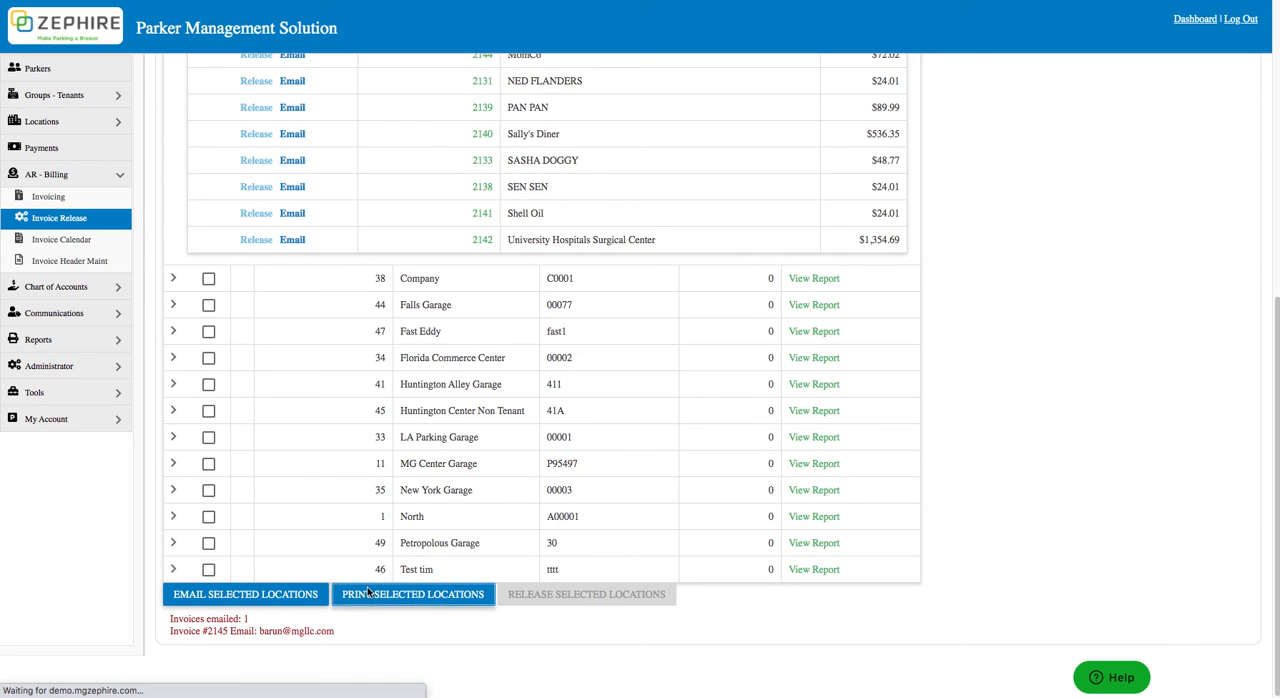